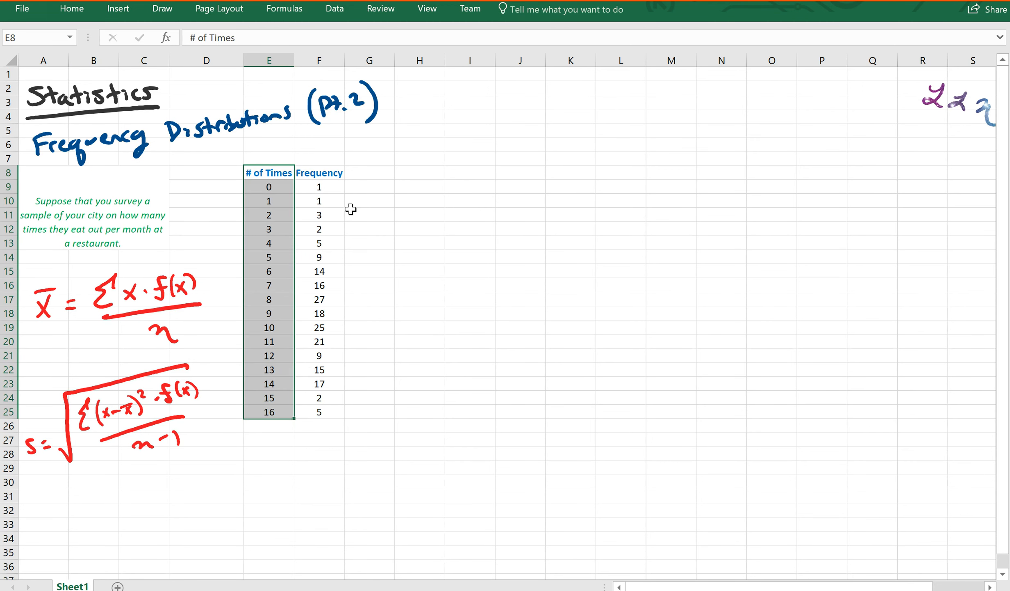
Step: Type the label 'Sample Size =' in E27 and widen column E to fit it
click(319, 173)
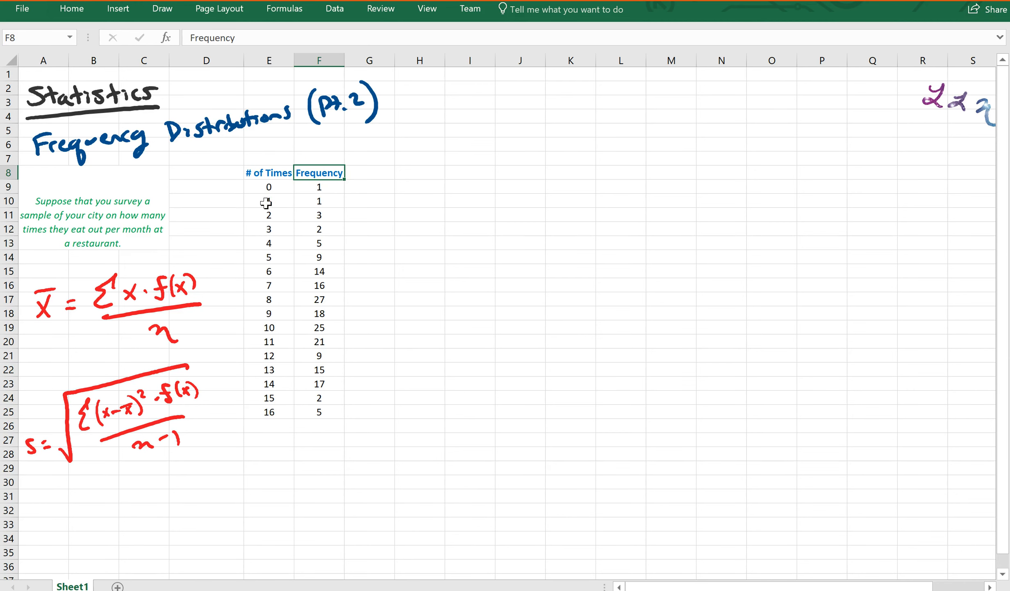
drag(320, 187, 332, 414)
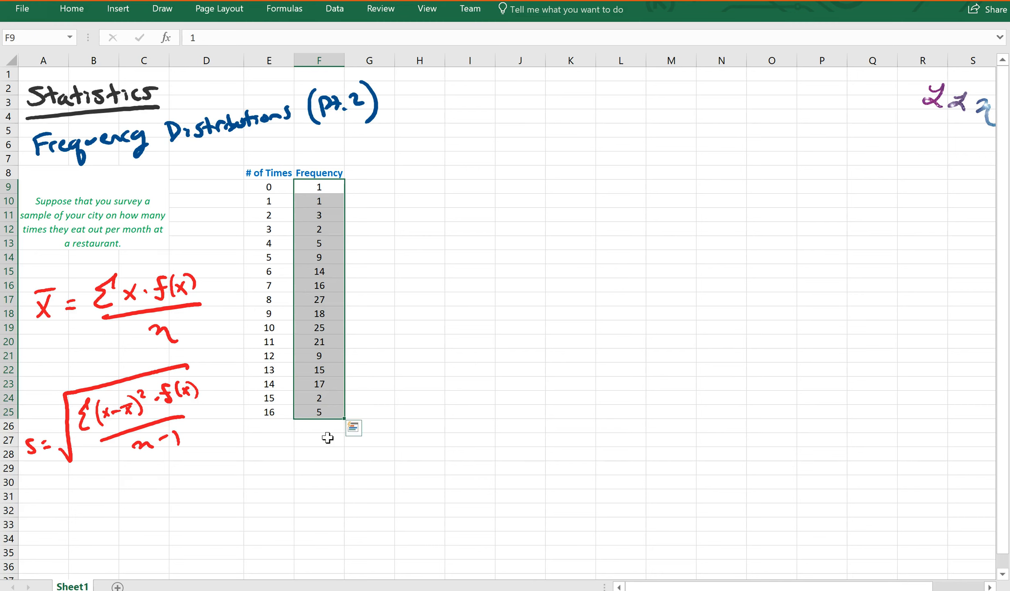
click(325, 429)
click(287, 443)
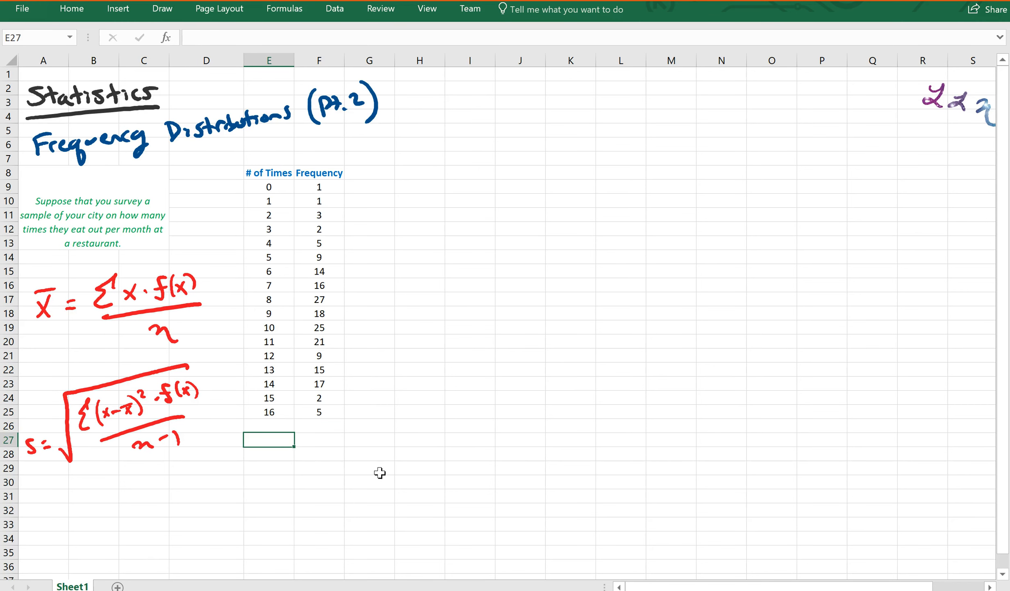
text(Sample Size =)
key(Return)
drag(294, 66, 315, 69)
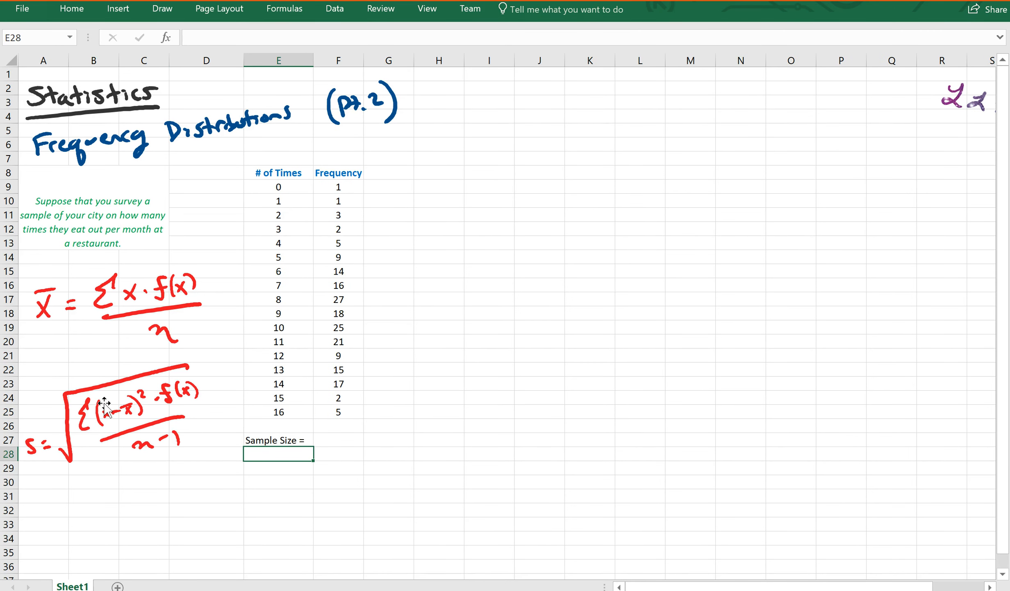
Step: Handwrite the note n = Σ f(x) below the formulas
drag(35, 532, 53, 532)
mouse_move(116, 512)
mouse_down()
mouse_move(98, 520)
mouse_move(113, 540)
mouse_up()
mouse_move(143, 501)
mouse_down()
mouse_move(132, 530)
mouse_move(172, 532)
mouse_up()
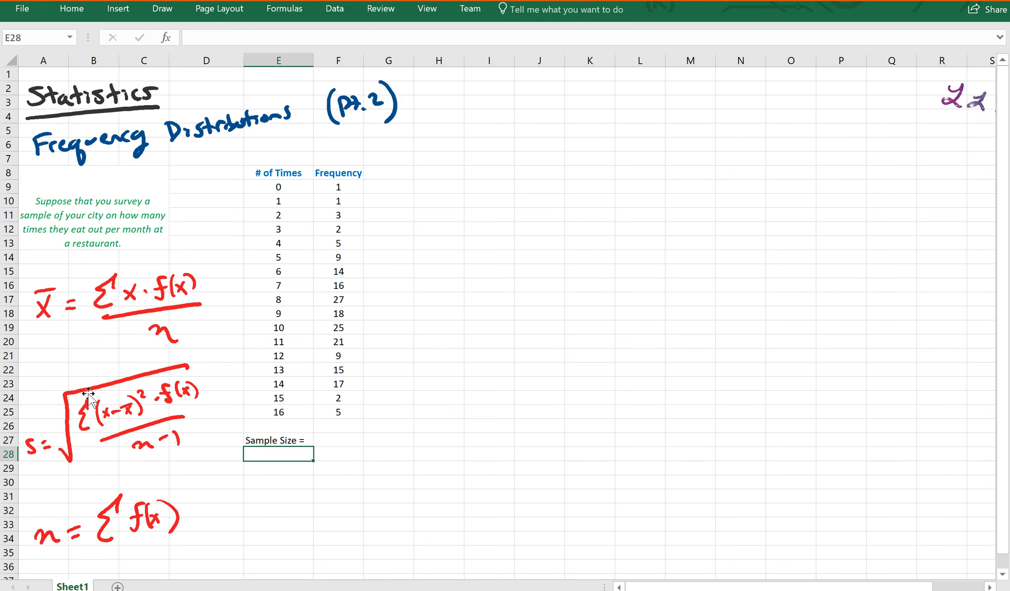
Step: Enter =SUM(F9:F25) in F27 to total the frequencies, giving 190
click(355, 441)
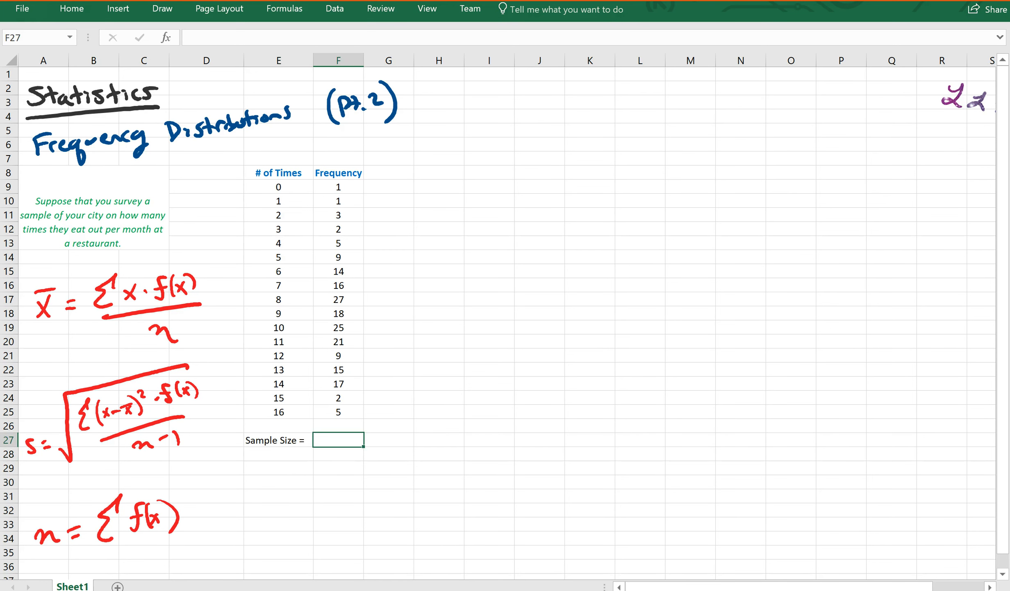
text(=sum()
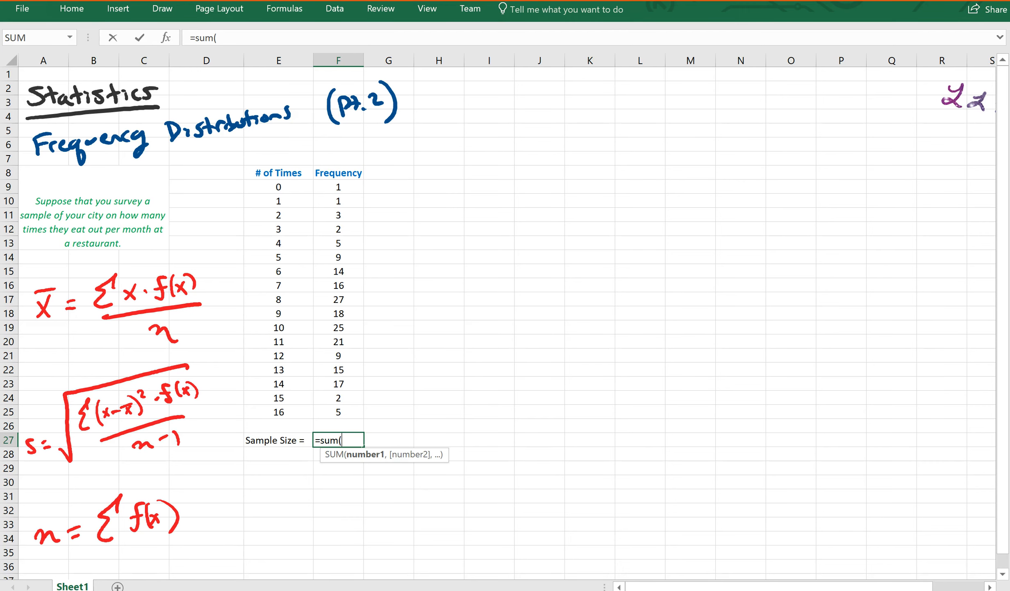
drag(344, 191, 332, 414)
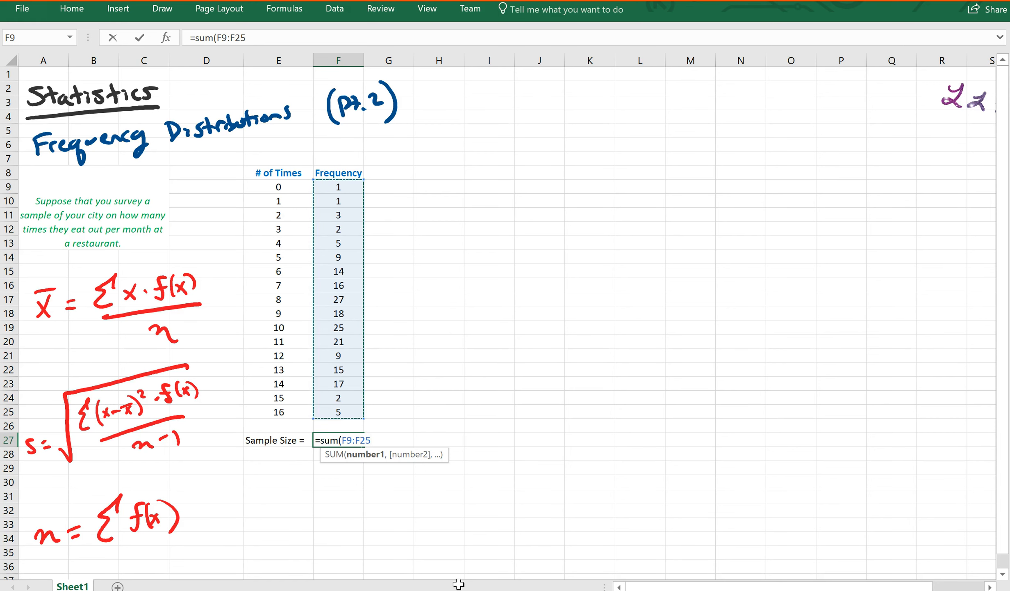
text())
key(Return)
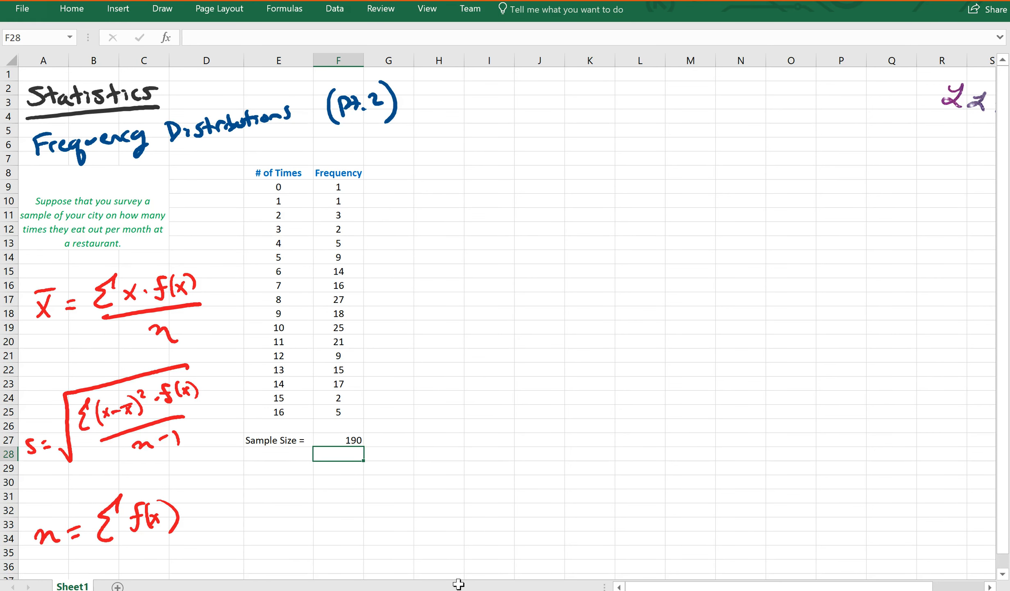
Step: Format the 190 result bold, red and centred
click(351, 443)
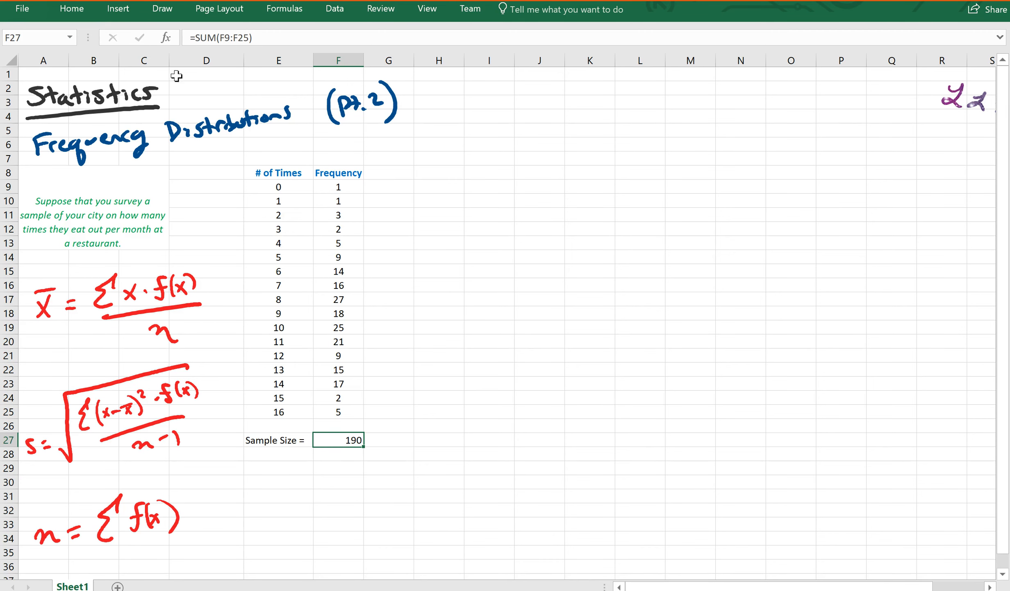
click(81, 14)
key(ctrl+b)
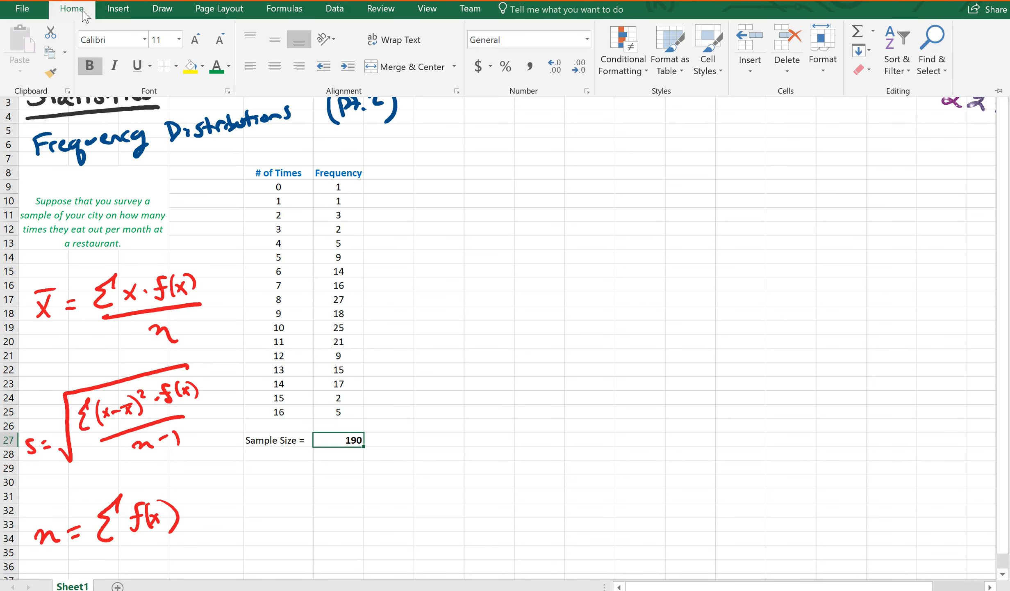
click(228, 66)
click(217, 187)
click(274, 66)
click(446, 287)
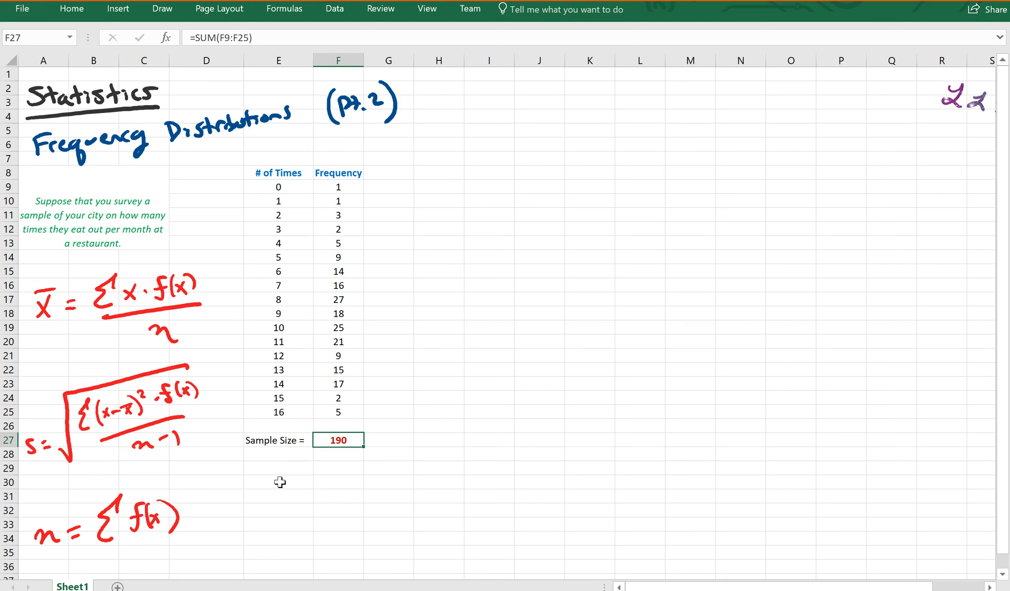
click(279, 469)
Step: Add the 'Mean =' label in E29 and handwrite an equals sign under the mean formula
text(Mean =)
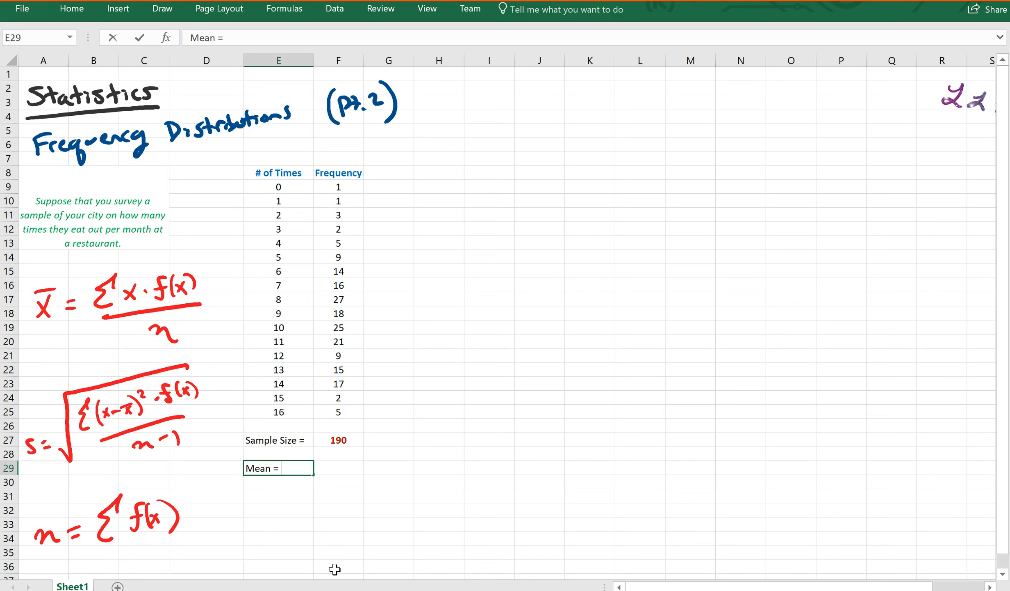
key(Return)
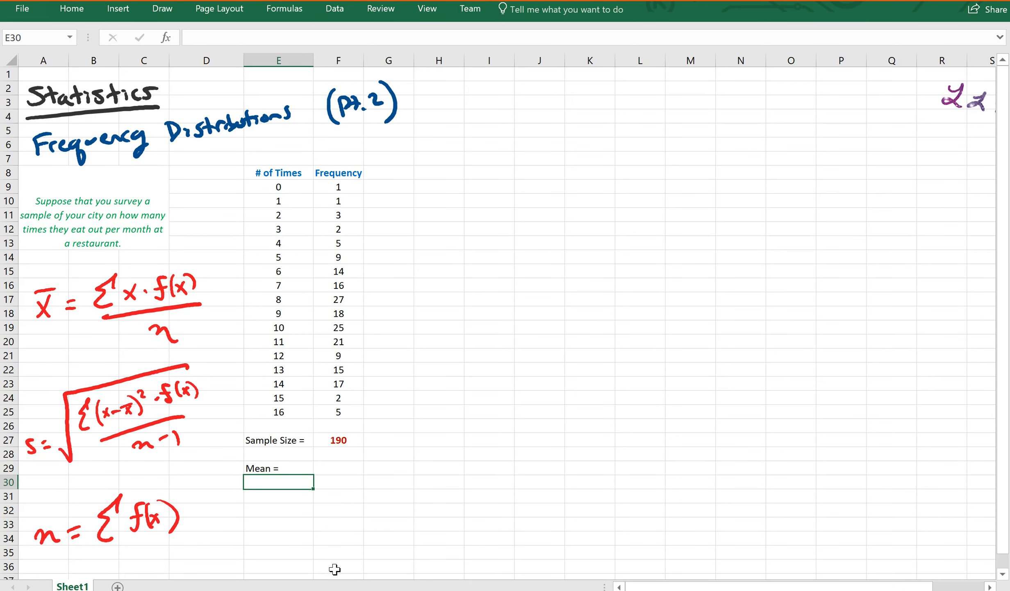
drag(33, 338, 50, 330)
drag(29, 347, 51, 341)
Step: Add an 'x * f(x)' header in G8 and make it bold, green and centred
click(404, 176)
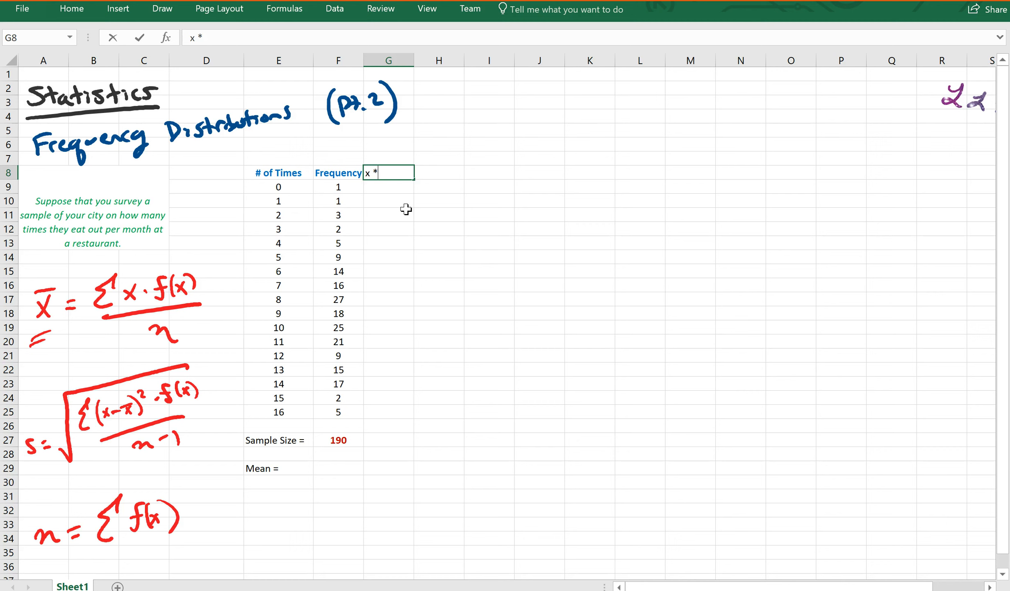
key(Return)
click(402, 177)
click(72, 9)
click(90, 65)
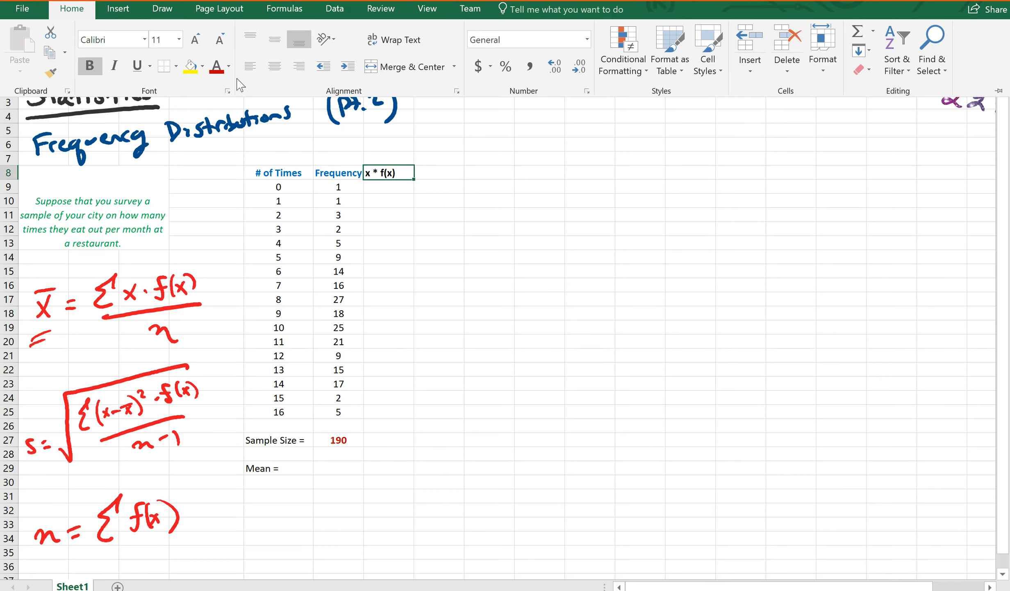
click(229, 66)
click(273, 189)
click(269, 64)
click(395, 190)
click(399, 190)
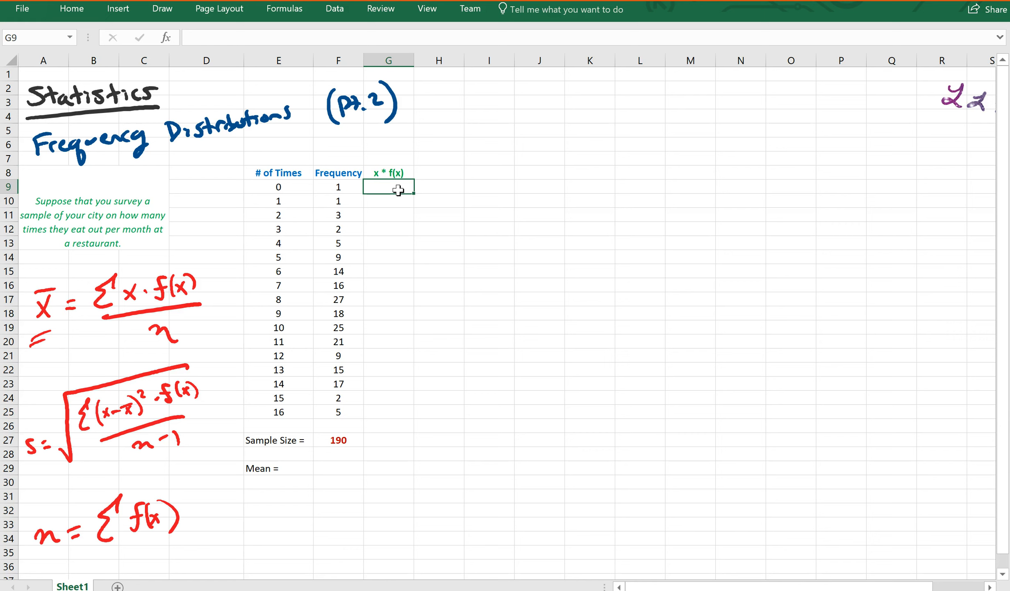
Step: Enter =E9*F9 in G9 and fill it down to G25, giving products from 0 to 80
text(=)
click(303, 189)
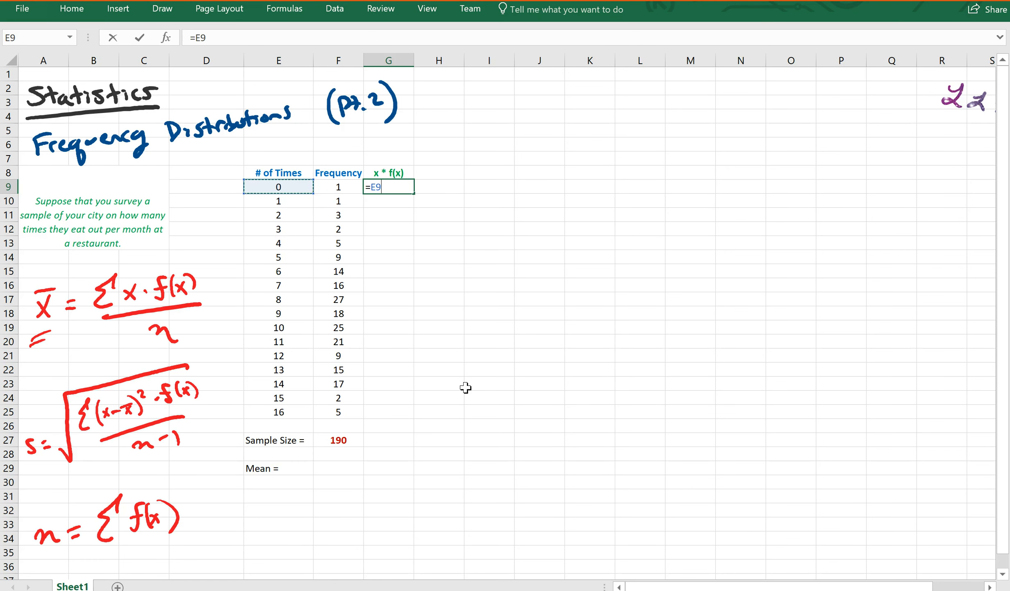
text(*)
click(338, 189)
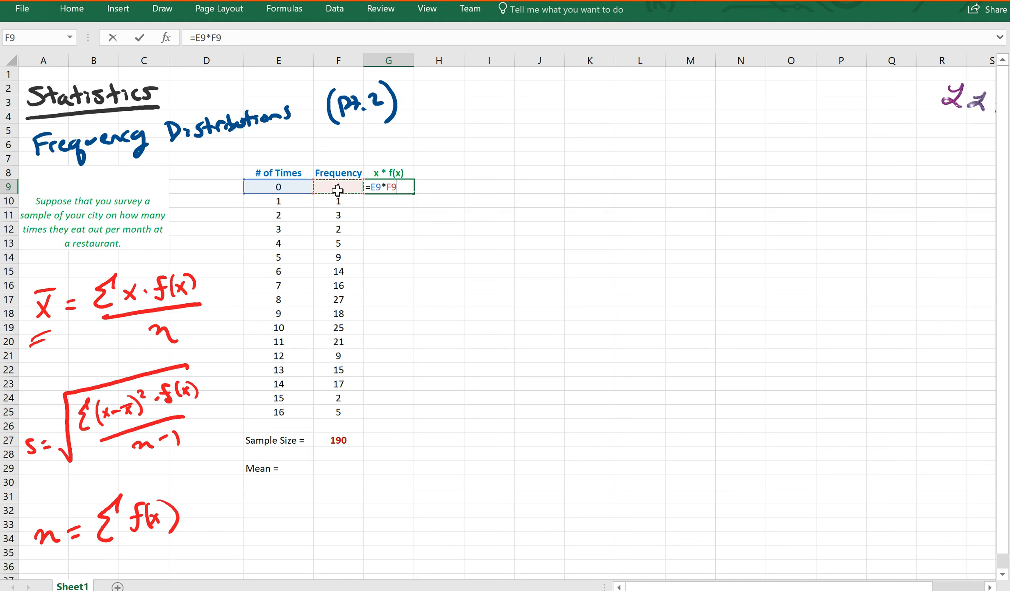
key(Return)
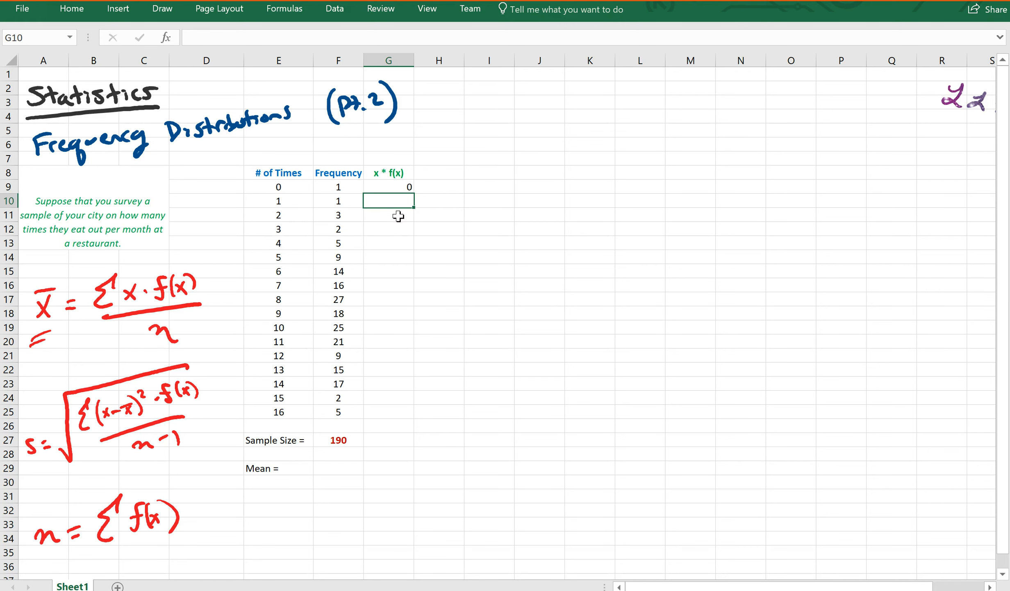
click(410, 190)
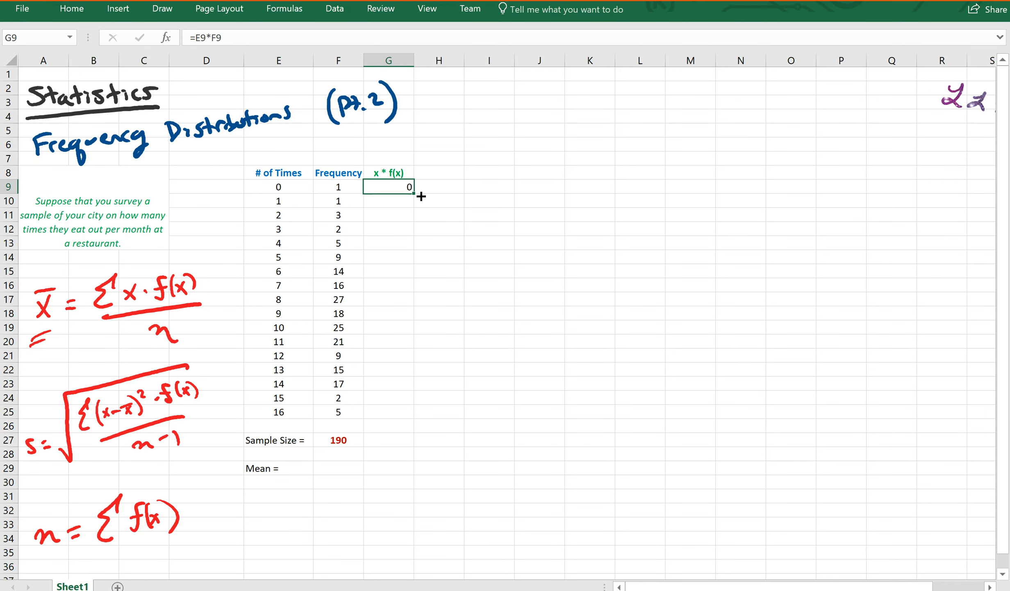
drag(421, 199, 397, 422)
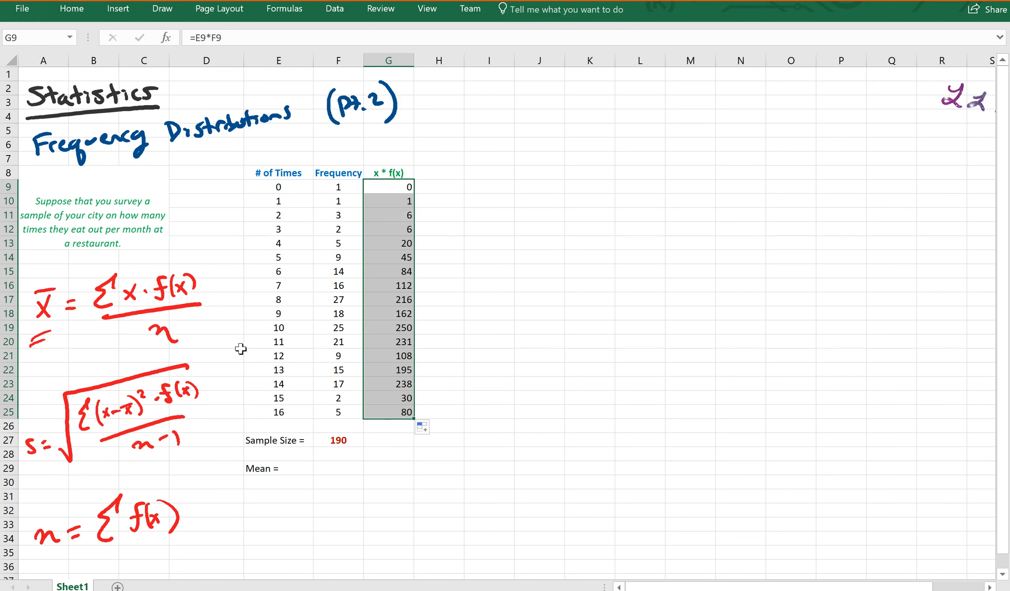
click(394, 442)
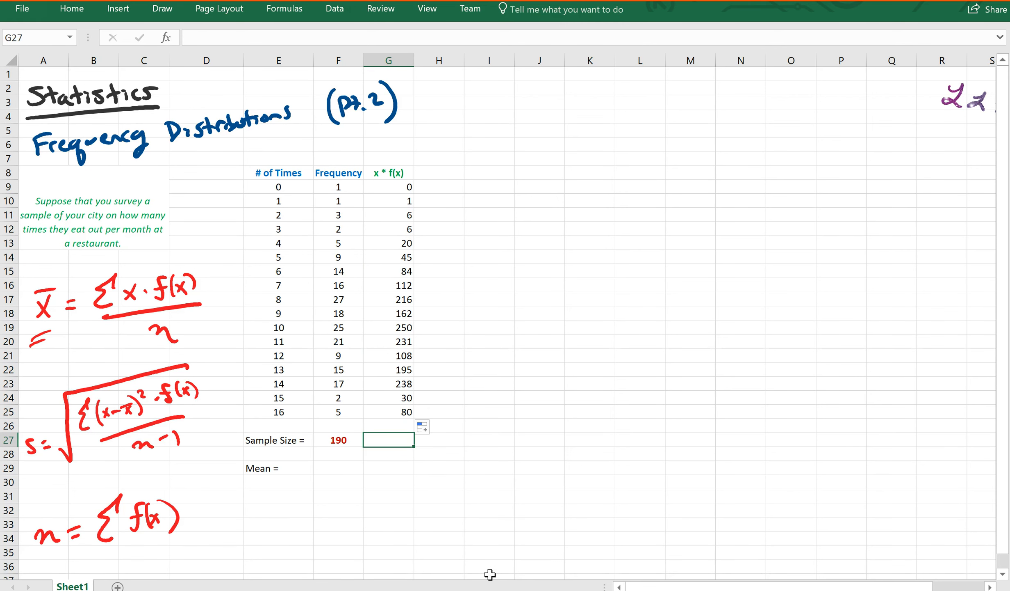
Step: Try =SUM(G9:G25)/F27 in G27, giving 9.389474, then delete that trial result
text(=sum()
drag(410, 187, 411, 412)
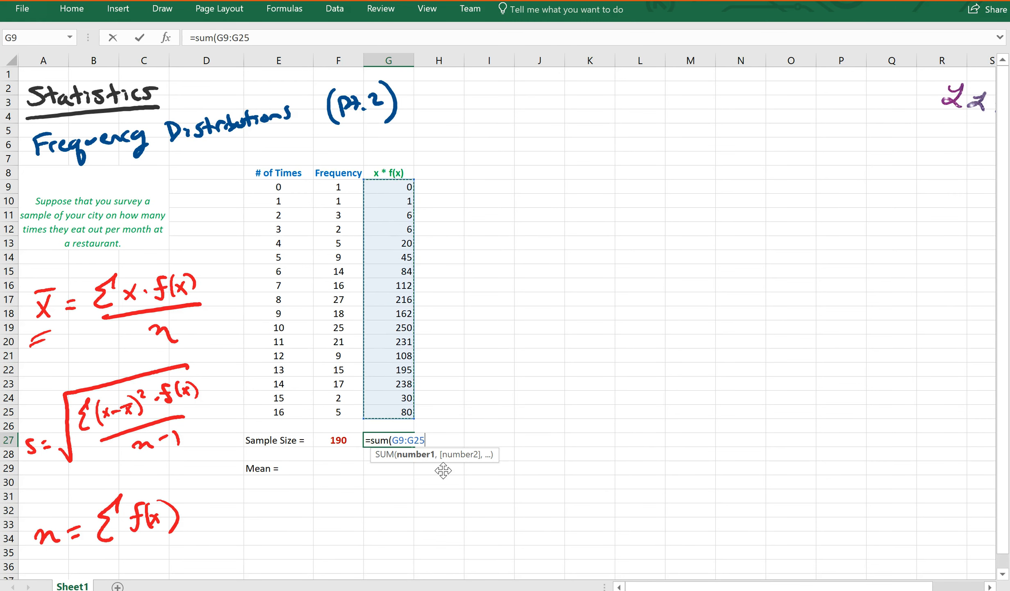
text()/)
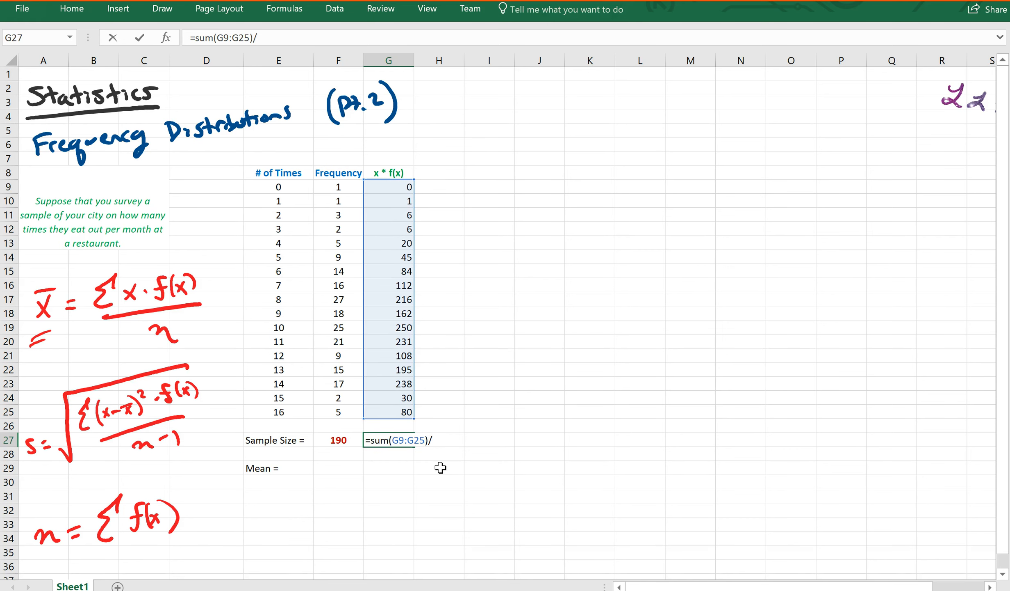
click(352, 444)
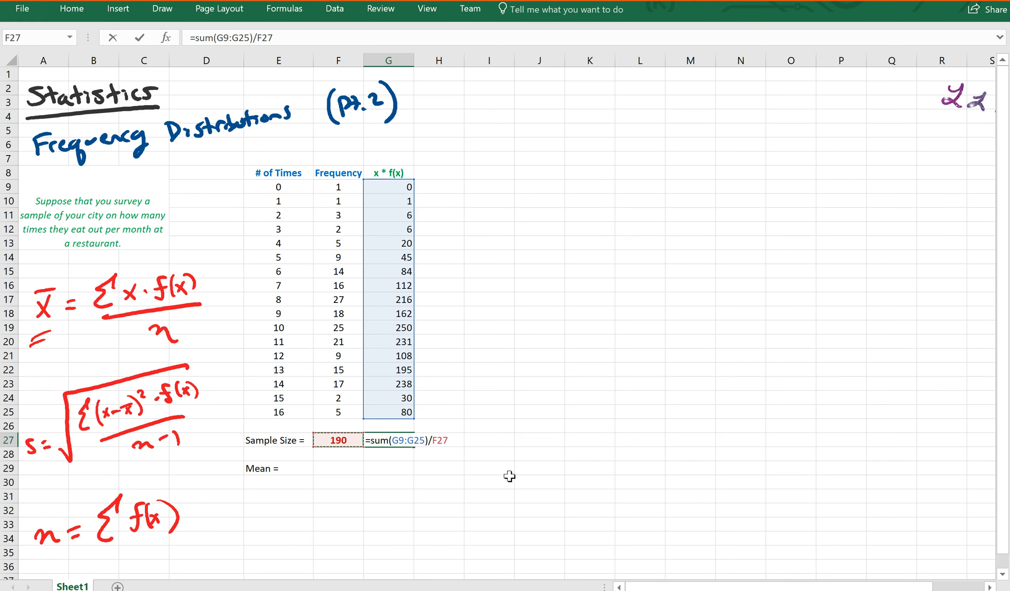
key(Return)
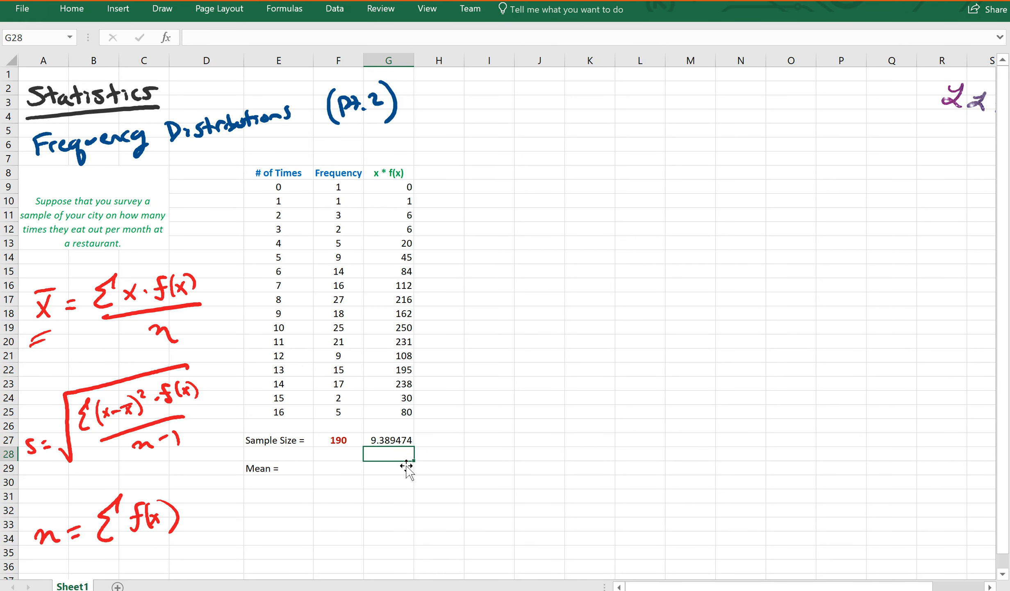
click(403, 442)
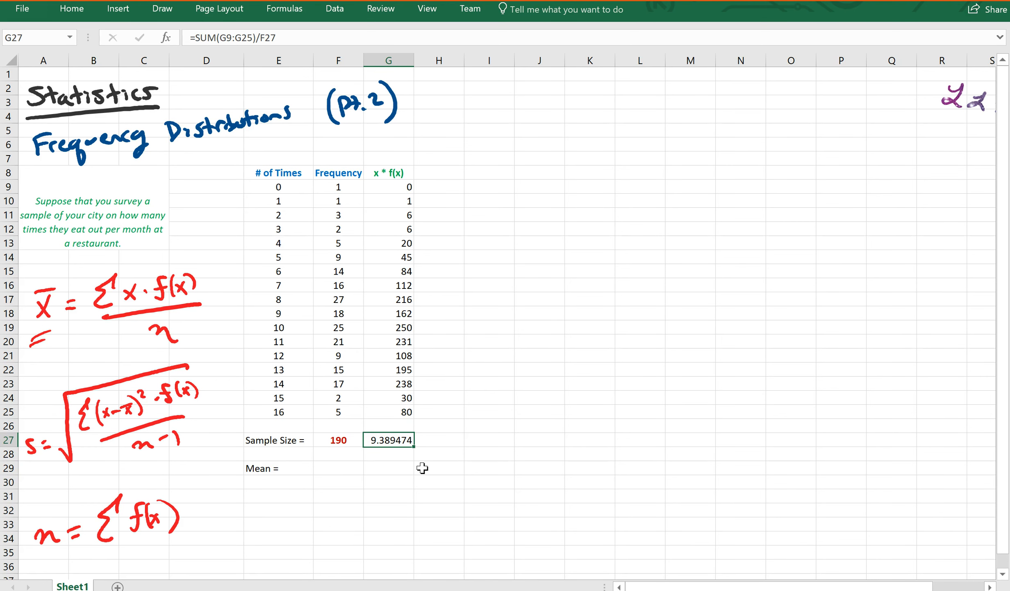
key(Delete)
Step: Enter =SUM(G9:G25)/F27 in F29 to get the mean, 9.389474
click(349, 473)
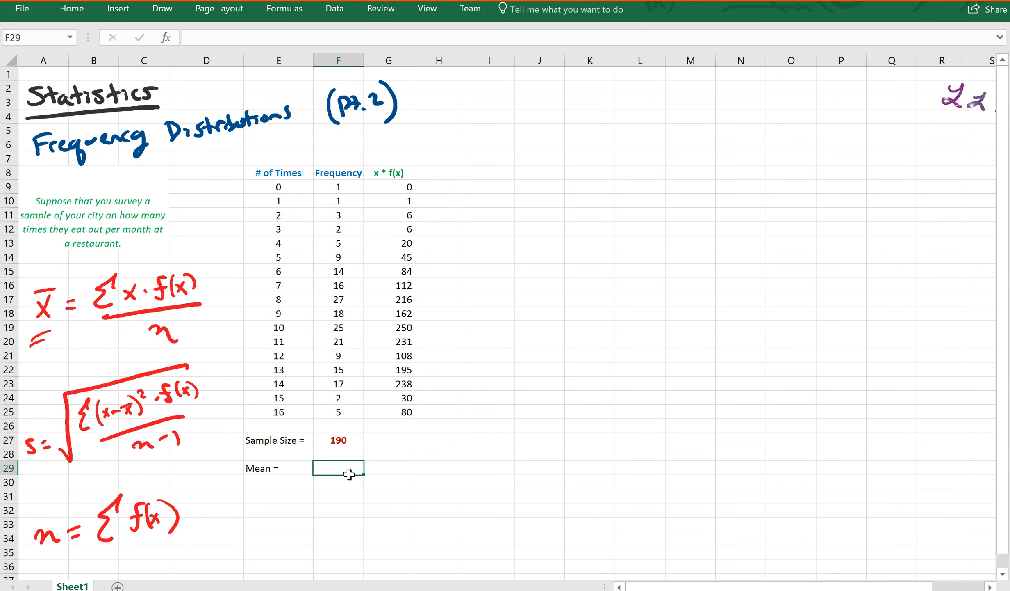
text(=sum()
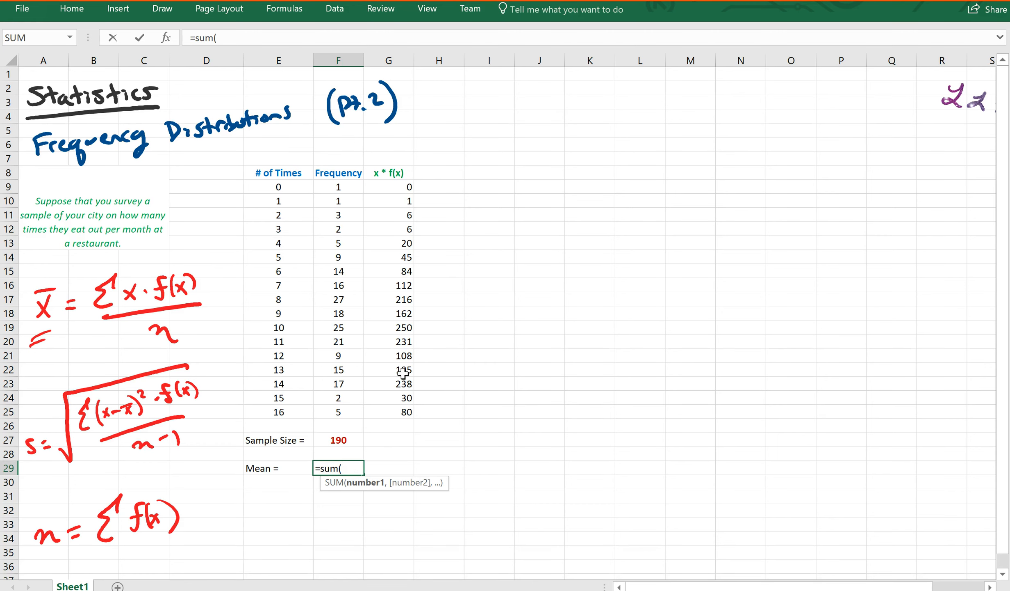
drag(384, 188, 384, 412)
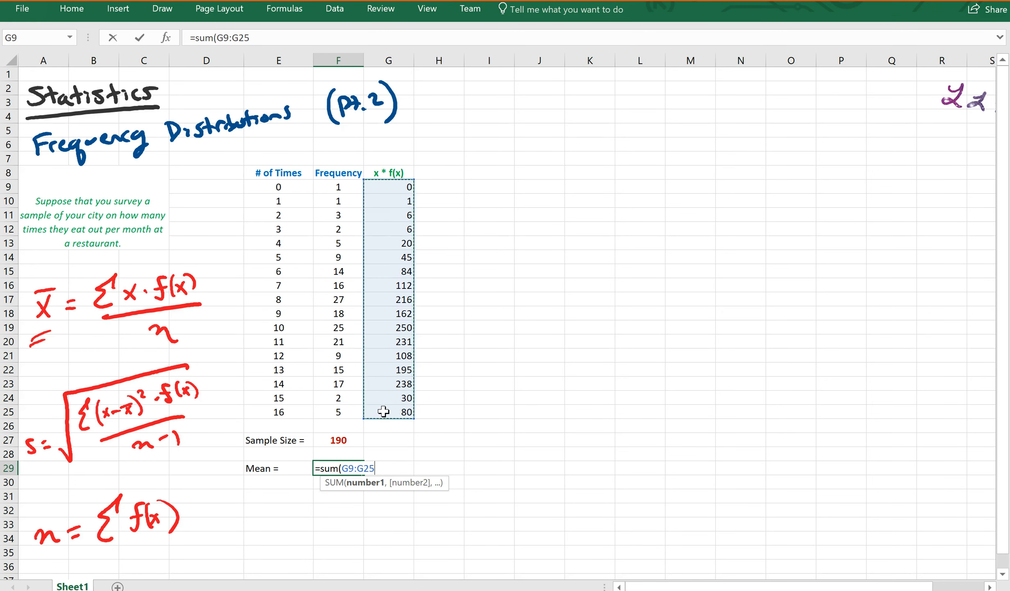
text()/)
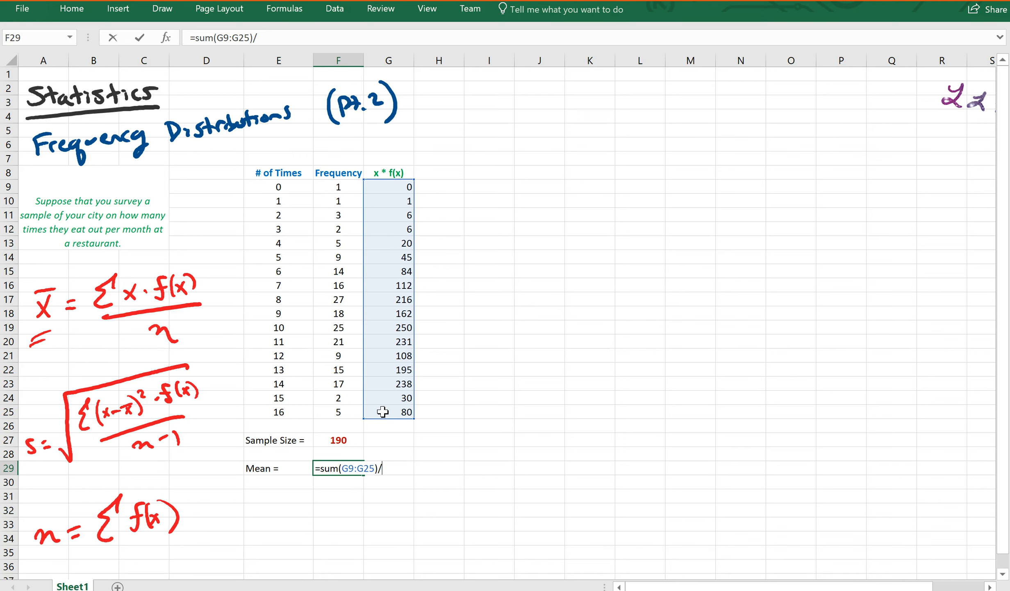
click(333, 441)
key(Return)
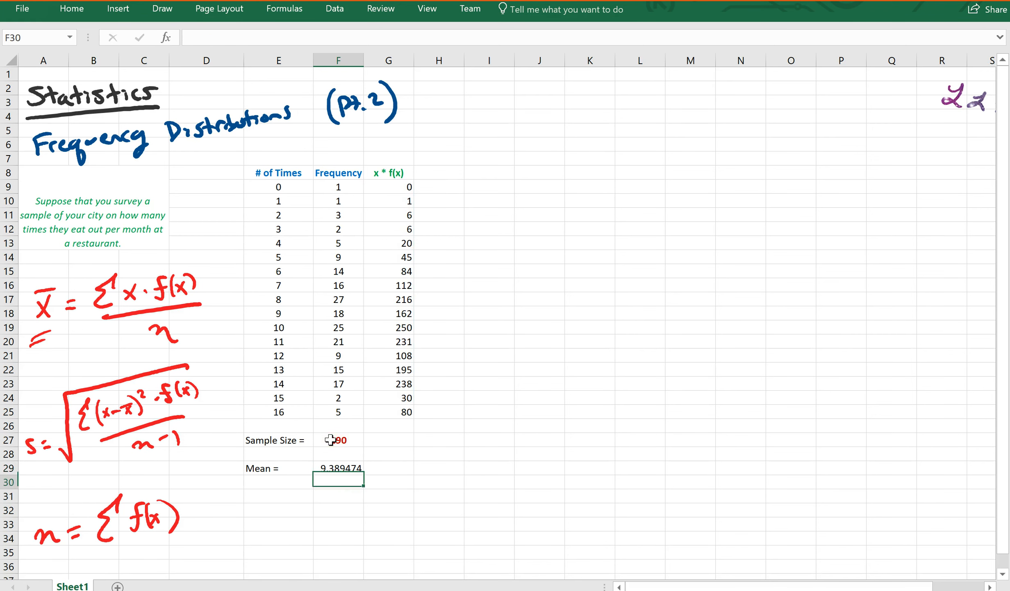
Step: Format the mean value 9.389474 in blue and bold
click(344, 469)
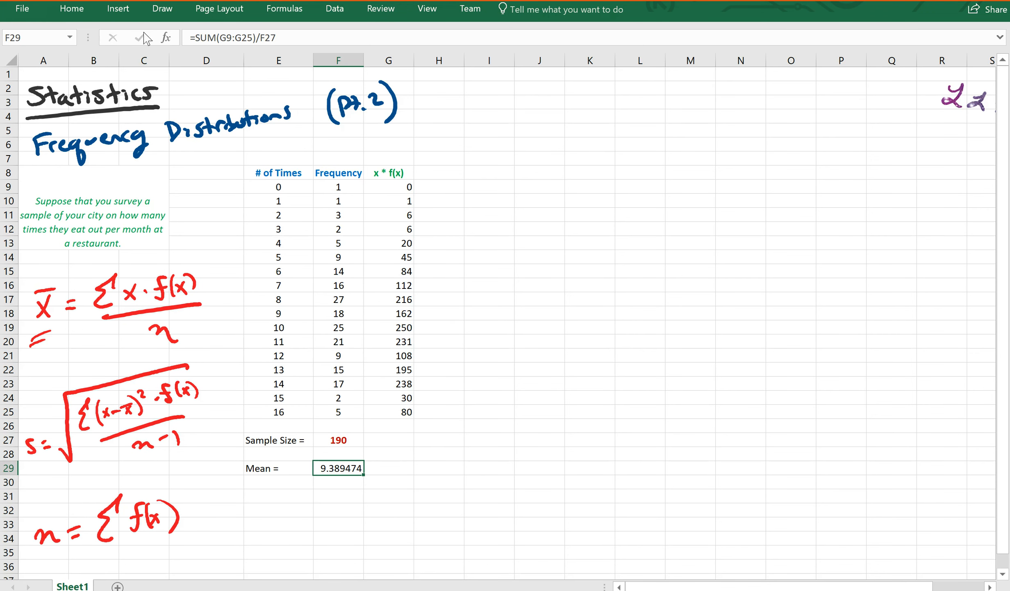
click(72, 9)
click(228, 66)
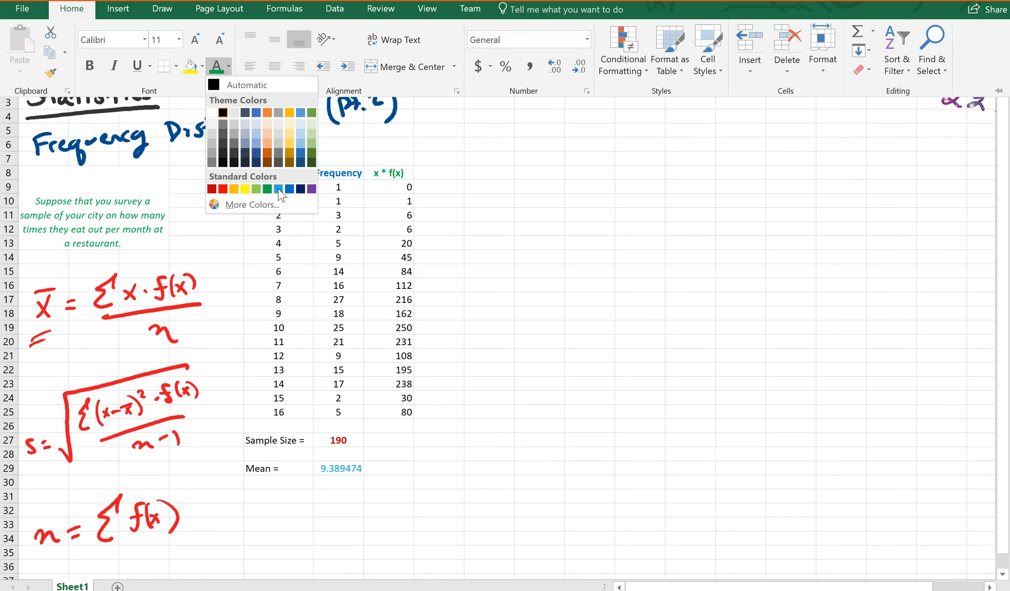
click(289, 189)
click(91, 65)
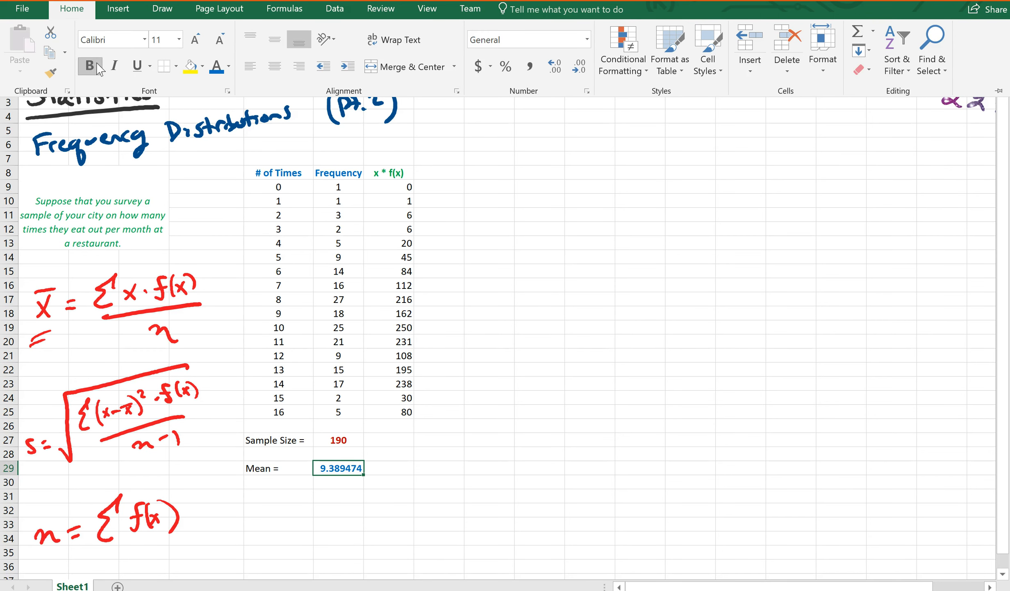
click(288, 492)
click(286, 482)
Step: Add 'Median =' in E30, the position =(190+1)/2 (95.5) in E33, and the note '95th and 96th average'
text(Median =)
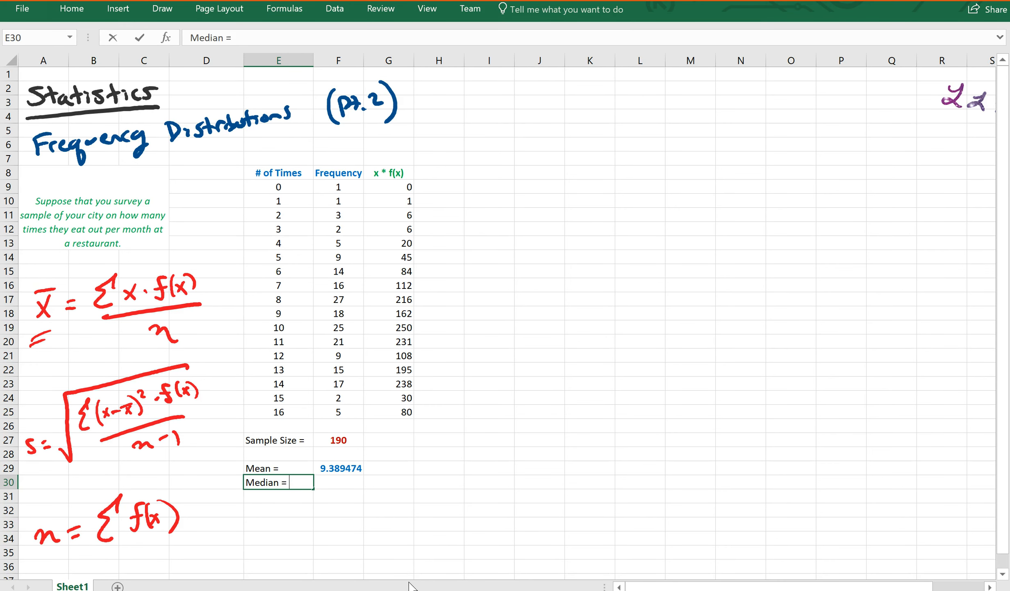
key(Return)
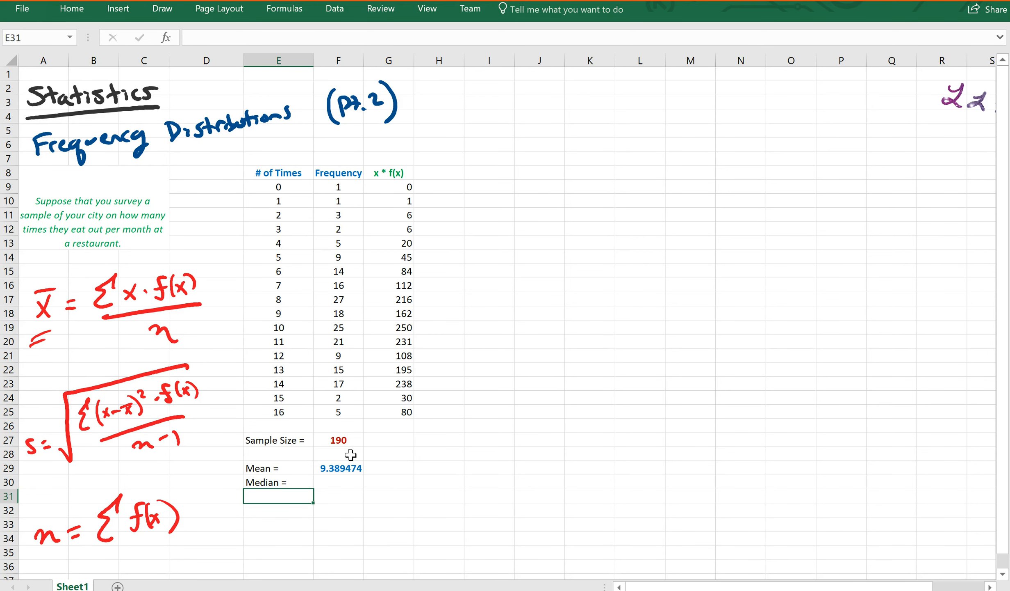
click(293, 528)
text(=)
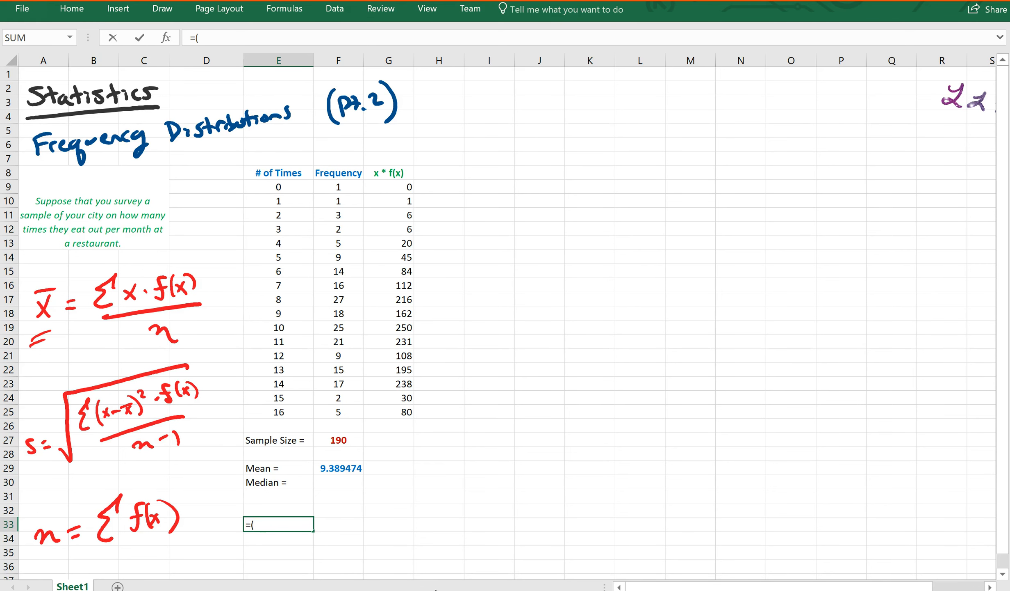
text((190+1)/2)
key(Return)
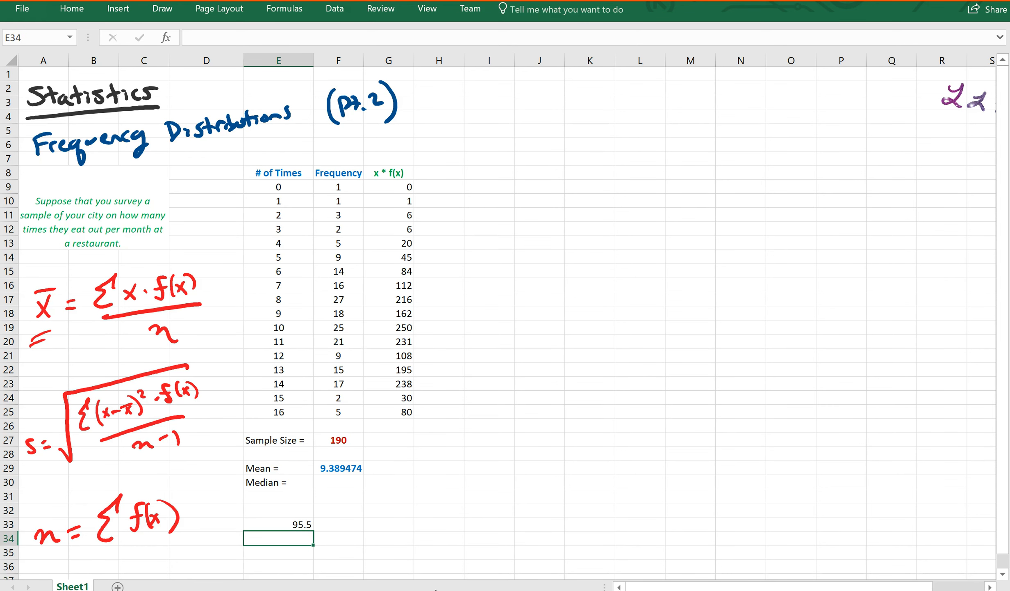
text(95th and 9)
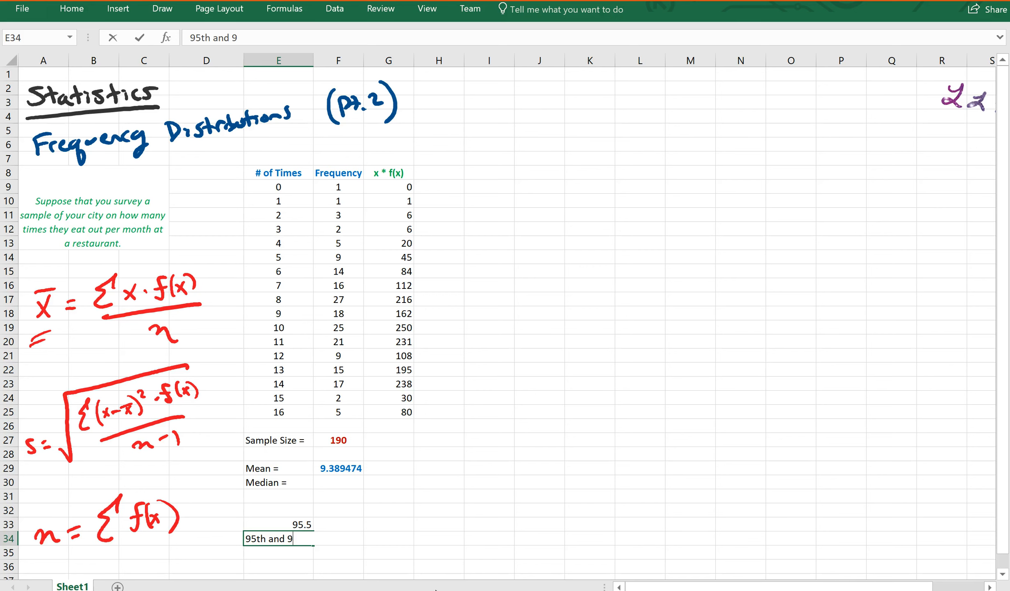
text(6th average)
key(Return)
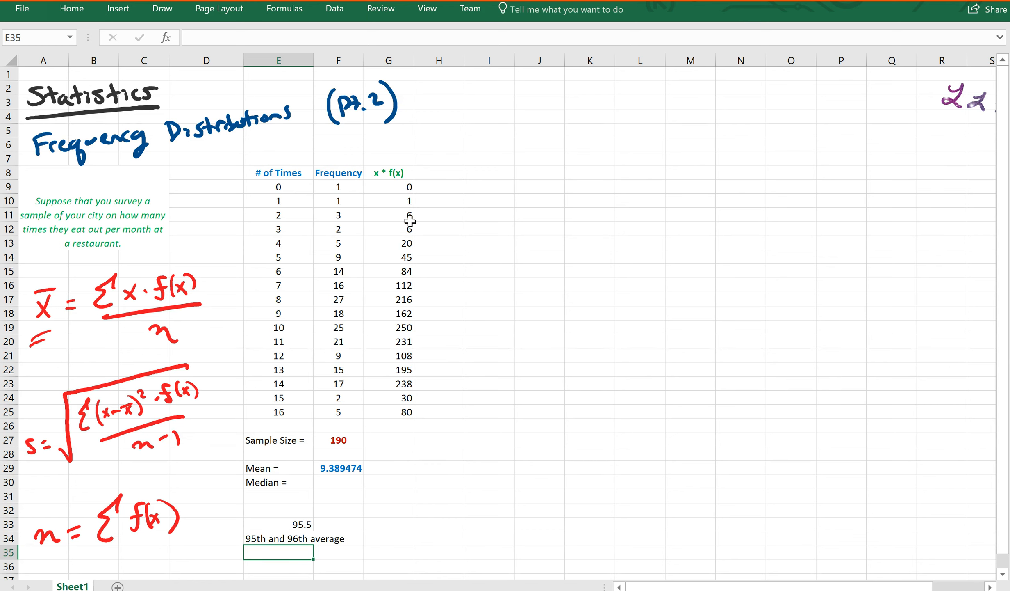
Step: Add a 'cumulative freq' header in H8 with =F9 as the first total, 1
click(430, 173)
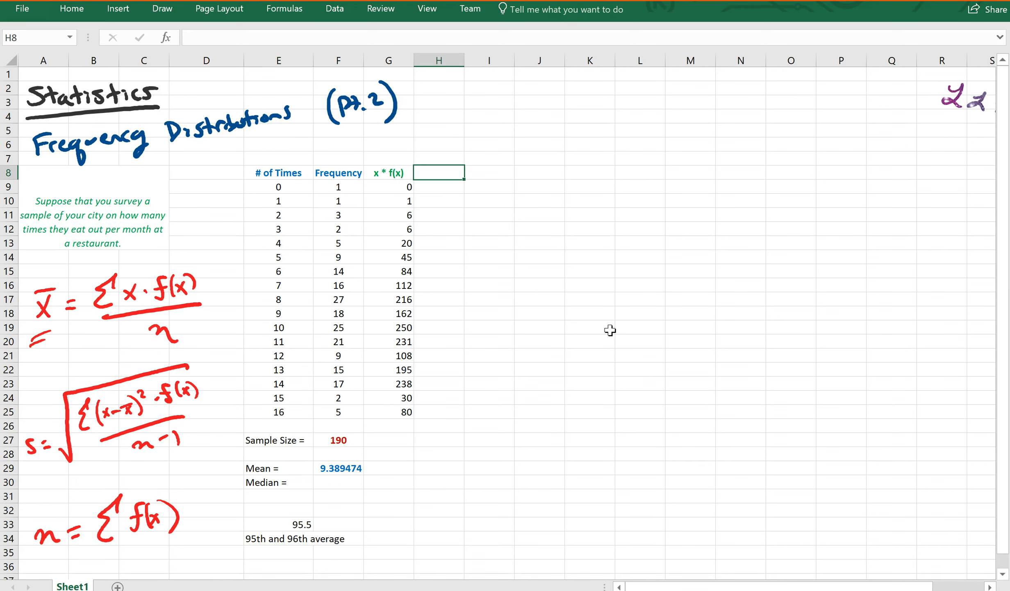
text(cumulative freq)
key(Return)
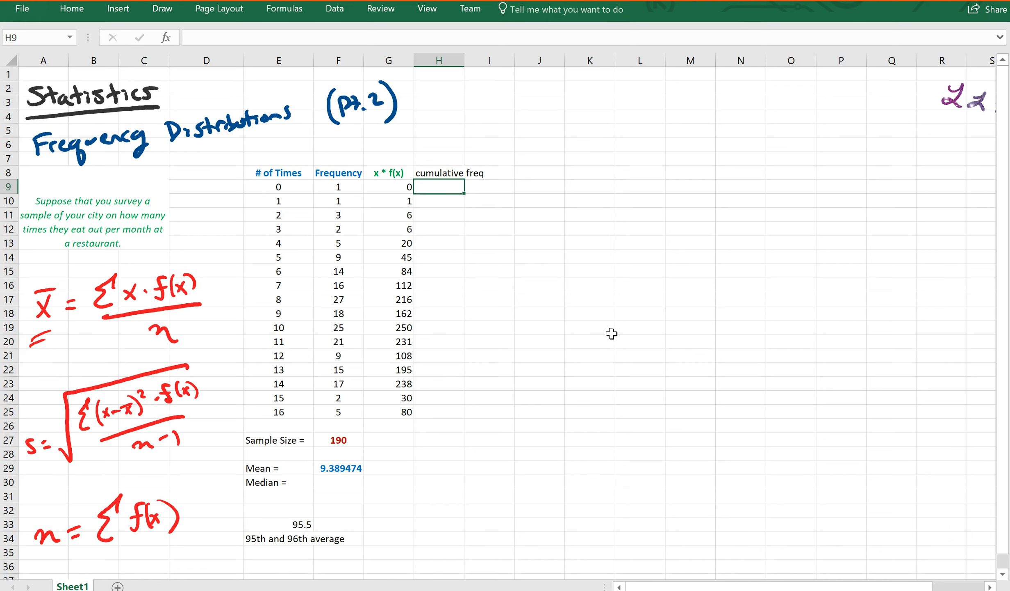
text(=)
click(343, 187)
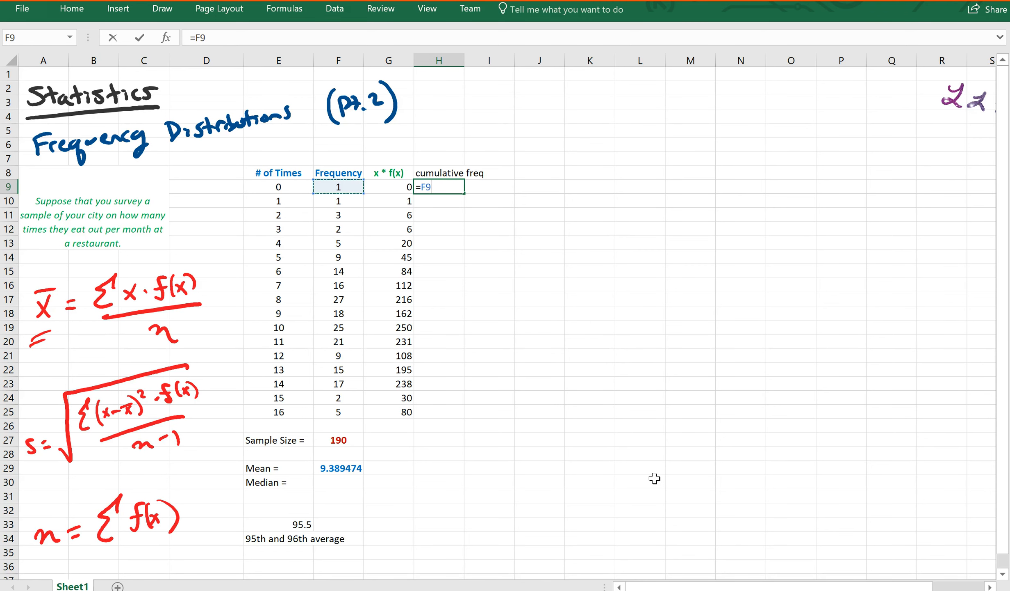
key(Return)
Step: Enter the running total =F10+H9 in H10, giving 2
text(=)
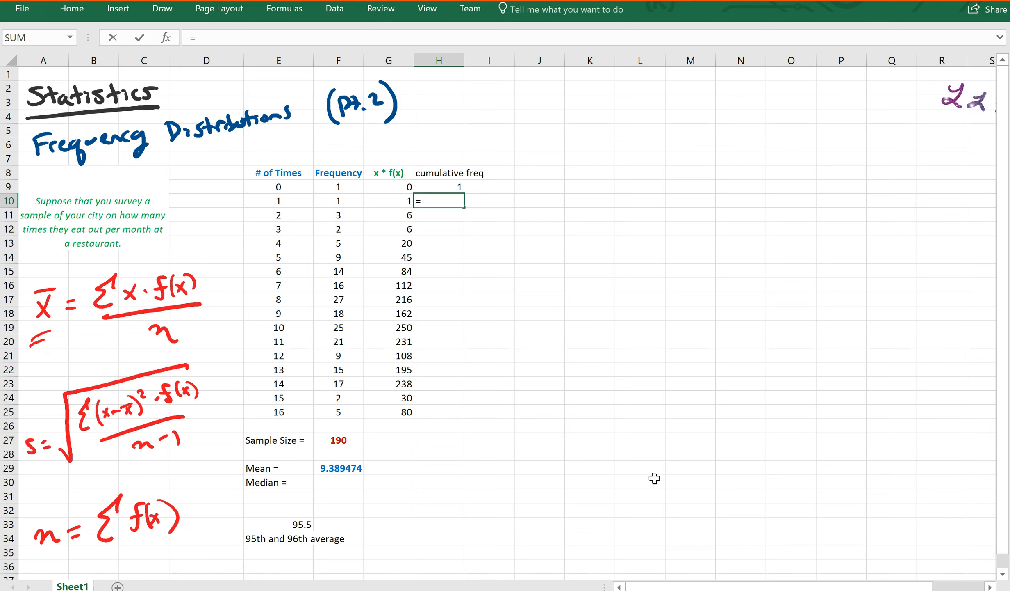
click(343, 202)
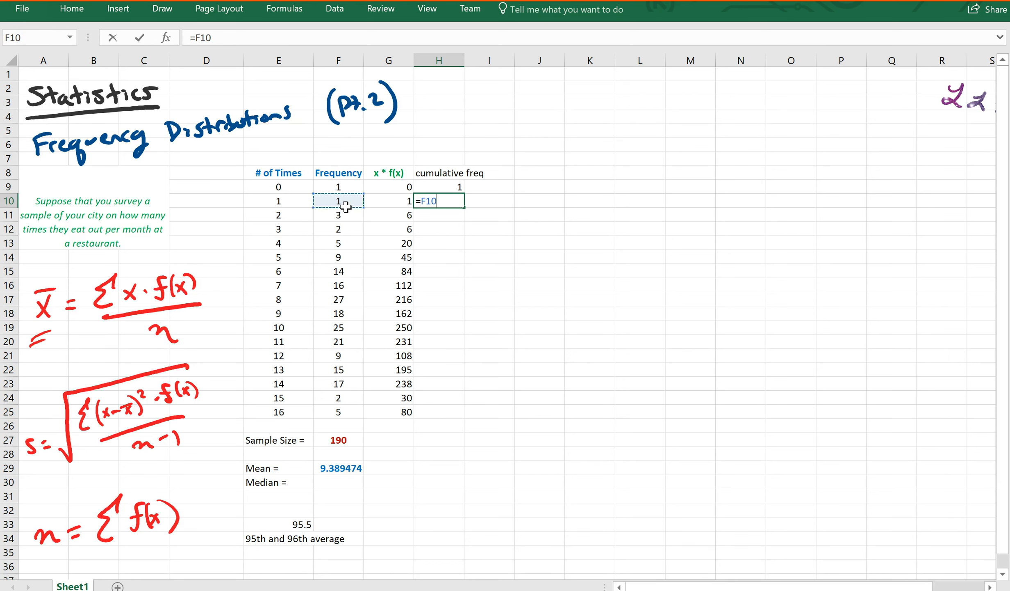
text(+)
click(421, 188)
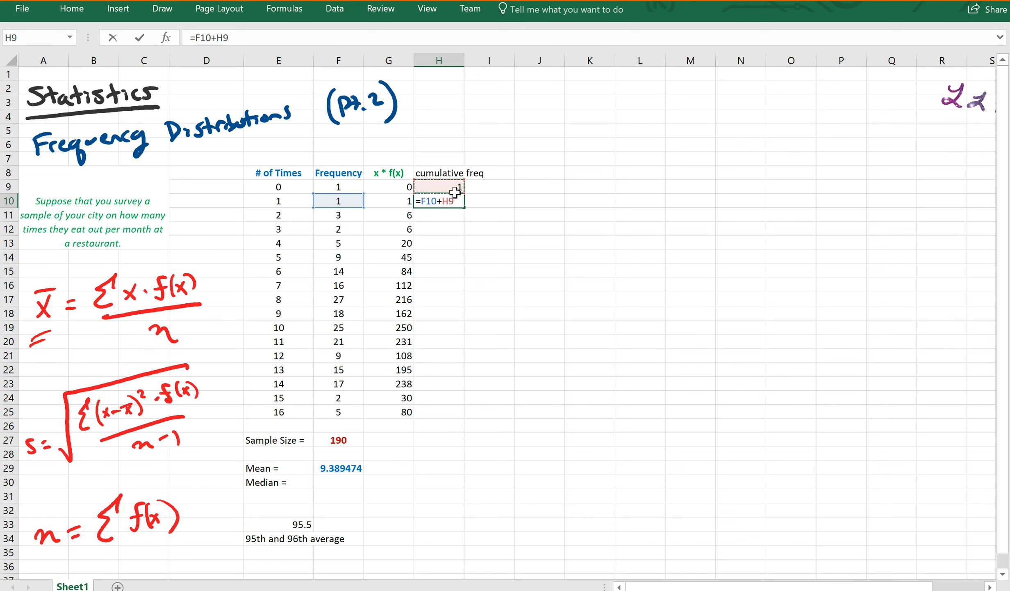
key(Return)
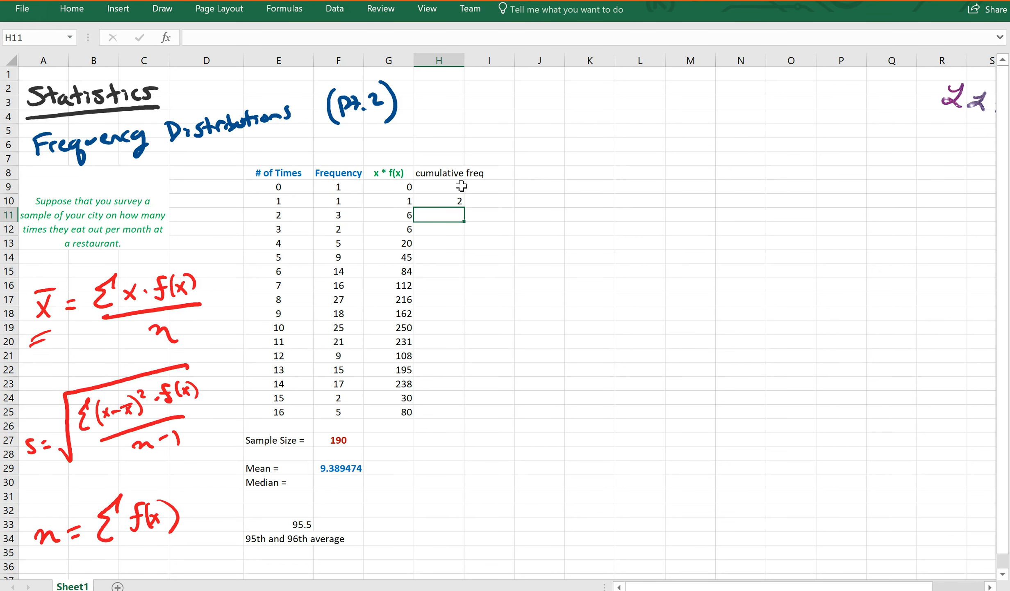
Step: Copy the running total formula down to H11 and check it against frequencies F9–F12
drag(266, 207, 458, 201)
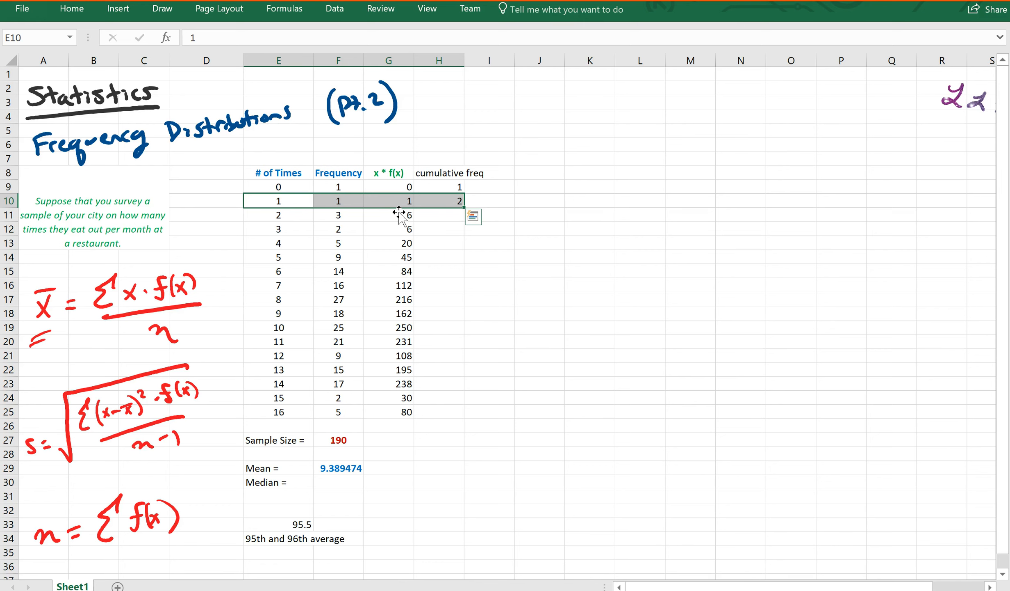
click(461, 216)
click(462, 209)
drag(465, 208, 470, 227)
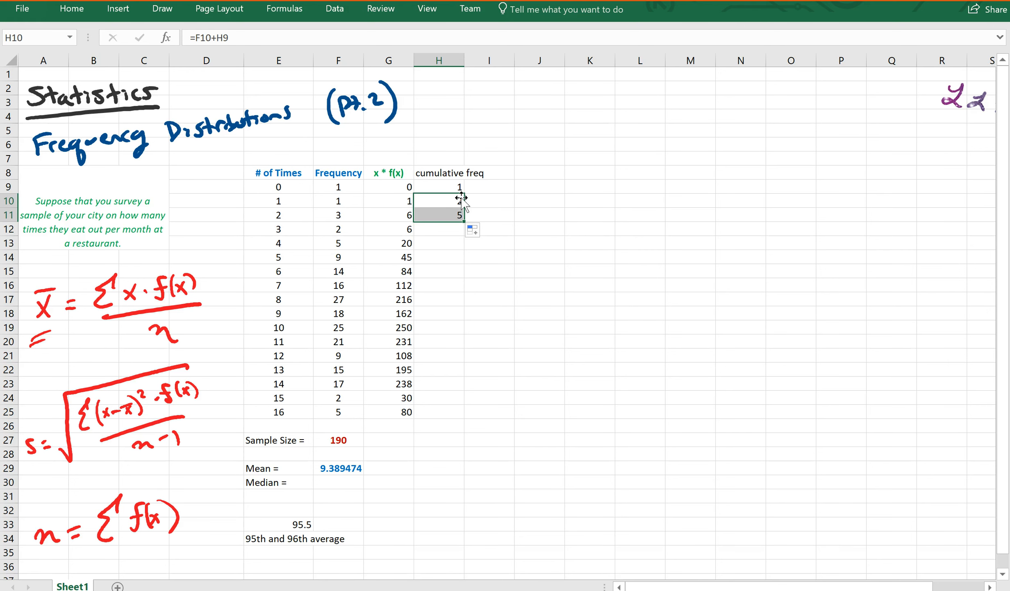
click(354, 192)
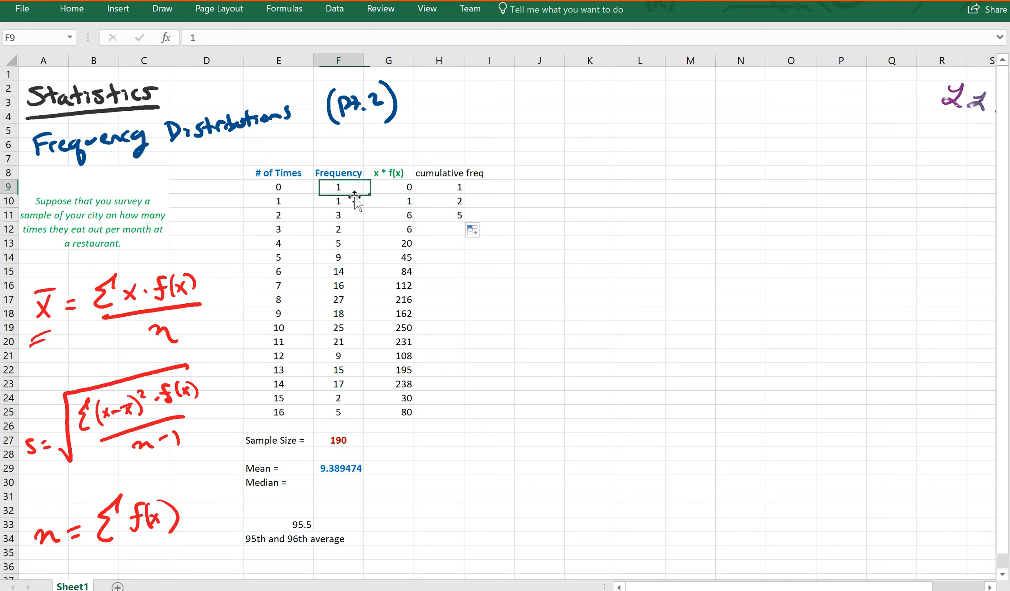
click(350, 203)
click(350, 221)
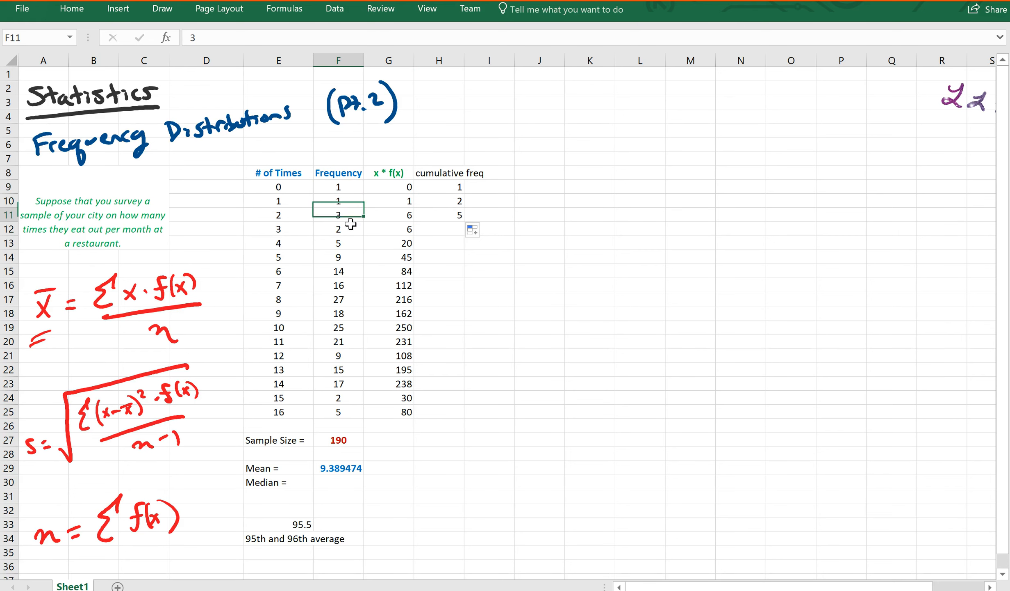
click(357, 233)
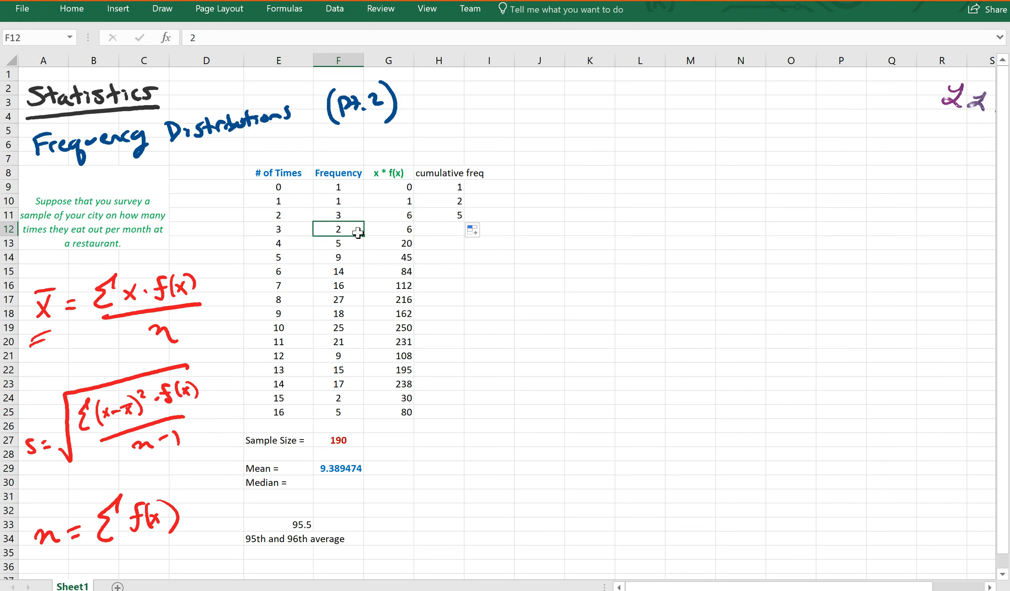
Step: Extend the cumulative totals down to H25, reaching 190 to match the sample size
click(455, 220)
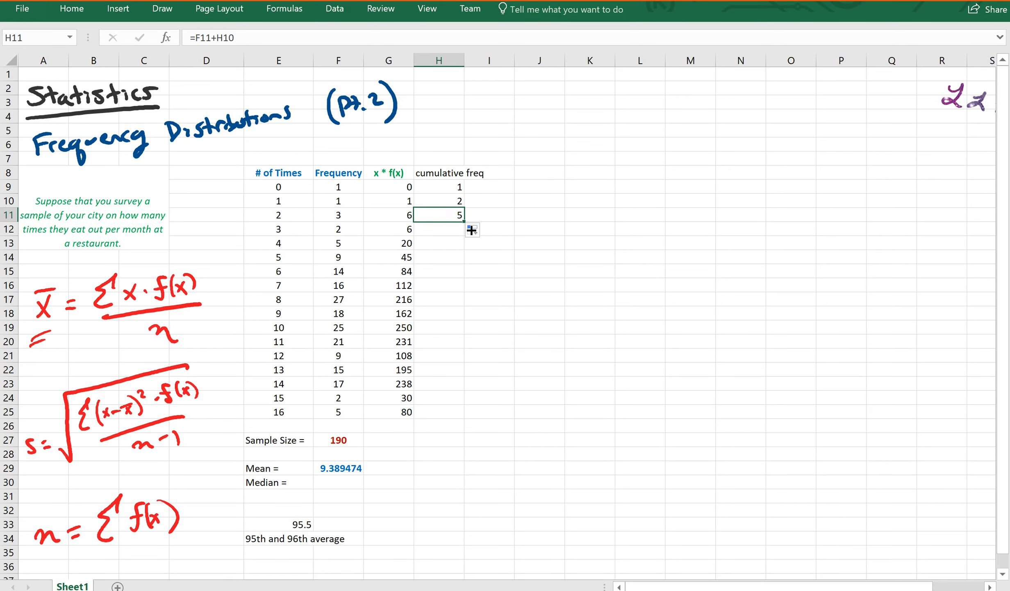
drag(471, 230, 470, 237)
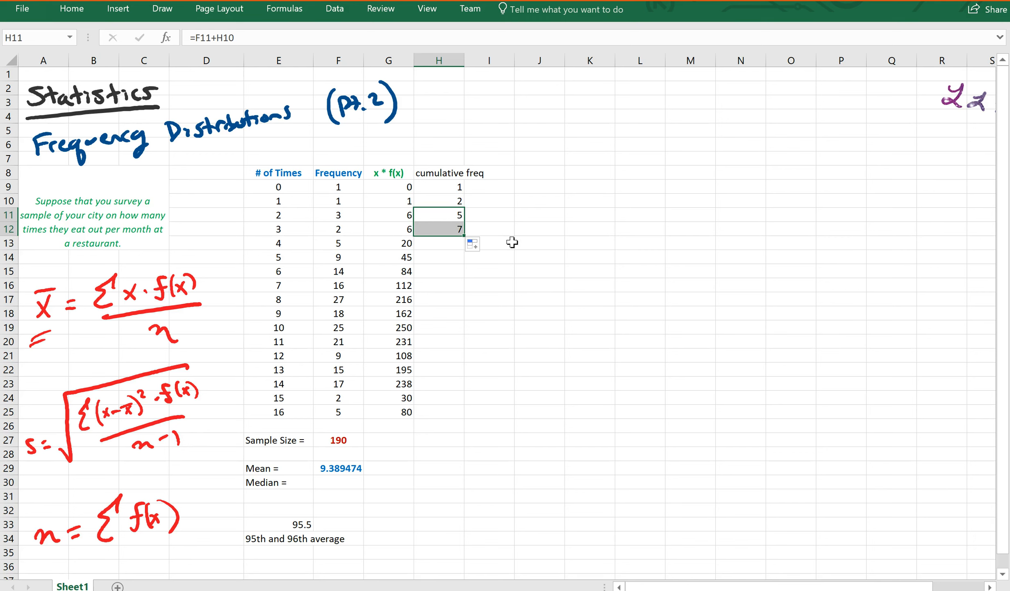
drag(470, 244, 454, 415)
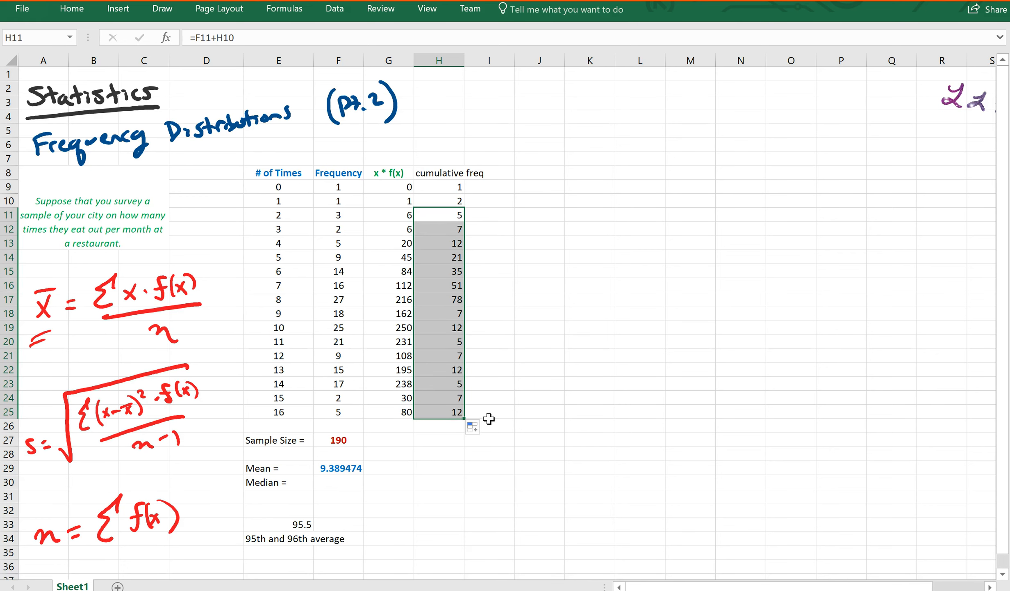
click(447, 411)
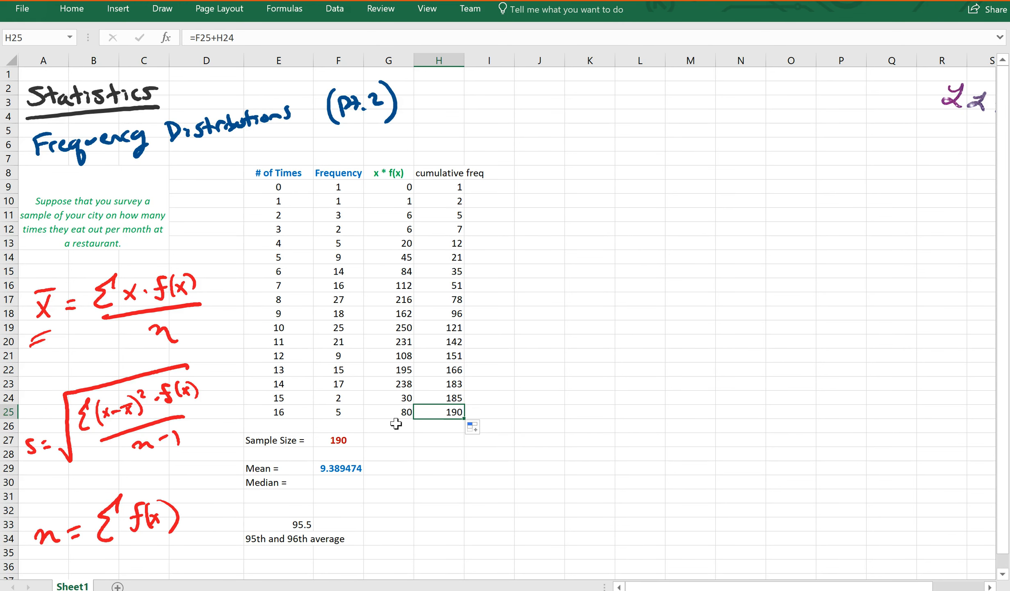
click(341, 442)
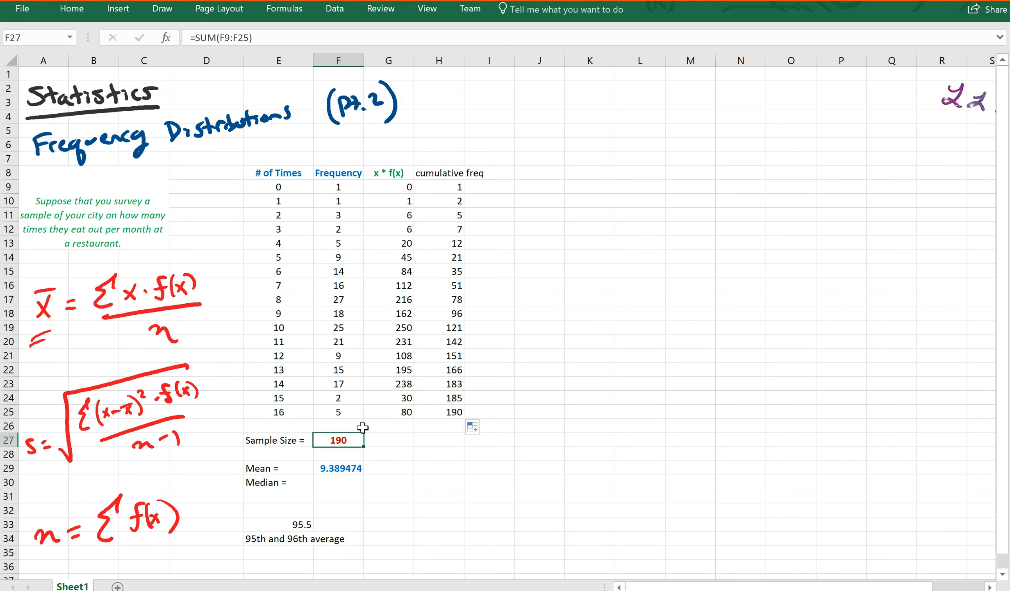
click(457, 317)
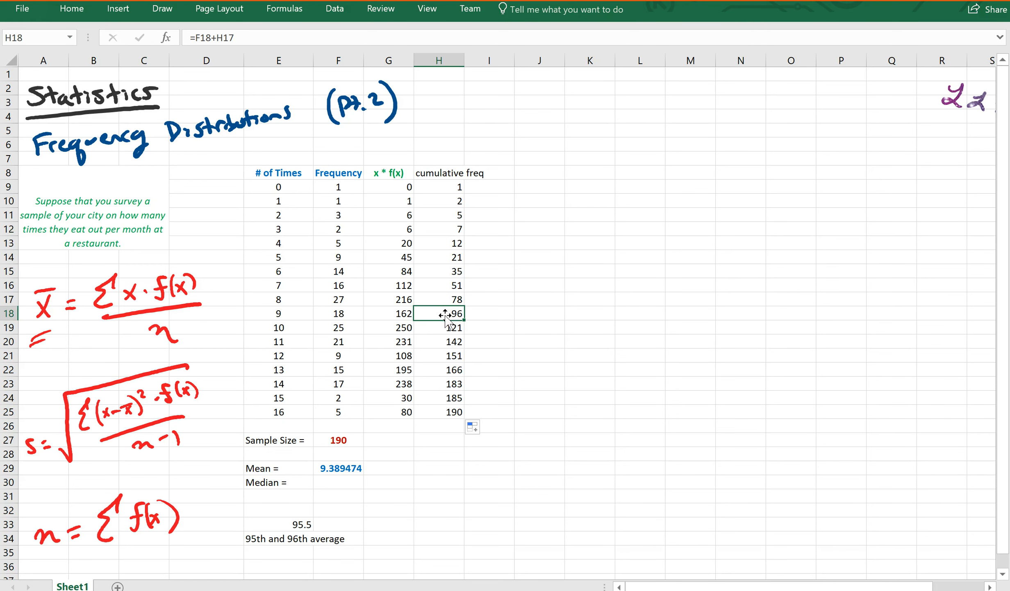
Step: Make the cumulative frequency 96 in H18 red and bold
click(72, 8)
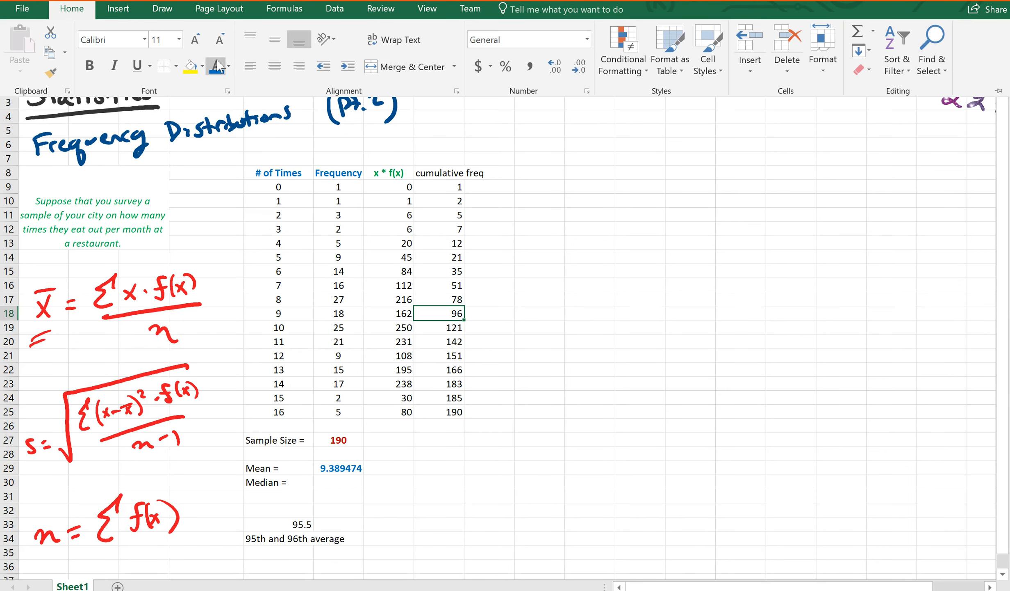
click(229, 67)
click(224, 190)
click(90, 66)
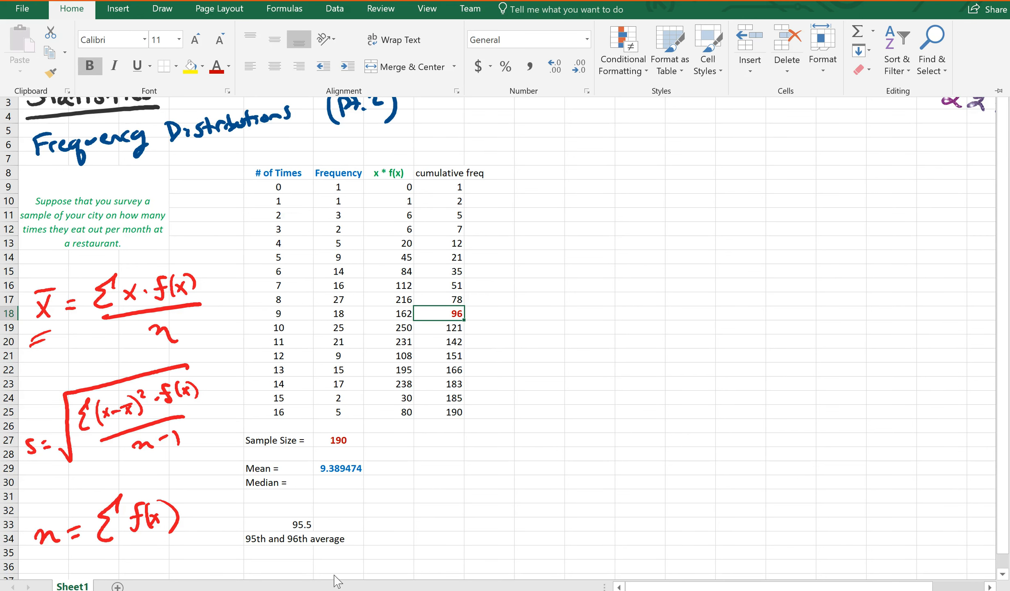
click(337, 468)
click(345, 483)
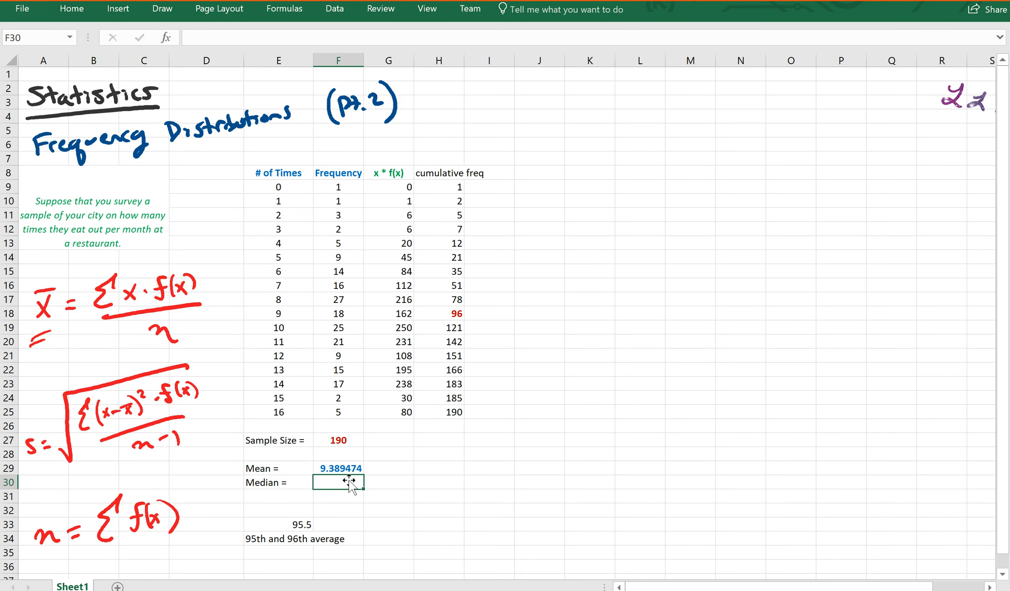
Step: Enter =9 as the median in F30 and format it bold blue
text(=9)
key(Return)
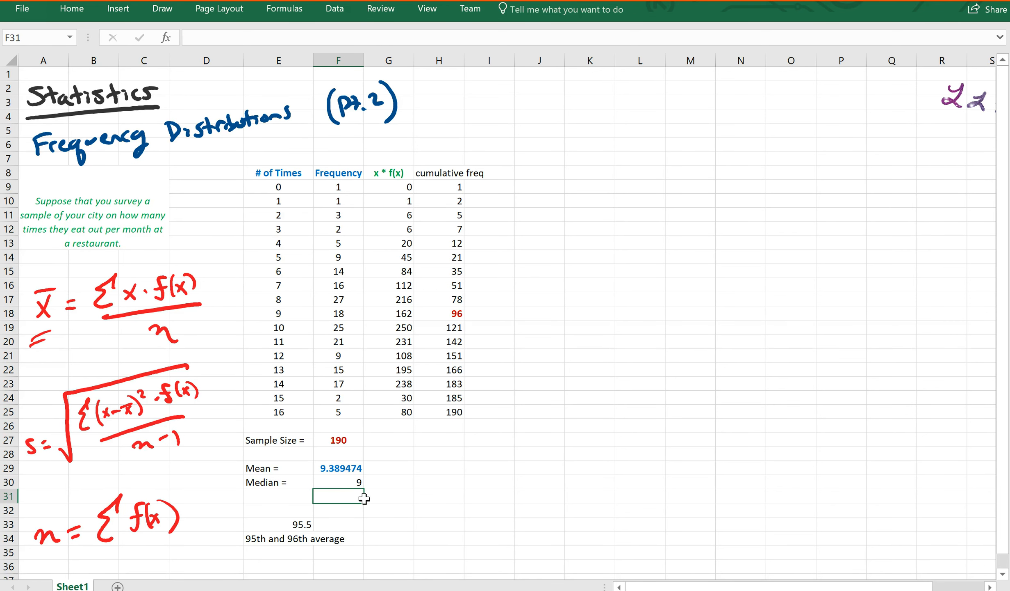
click(348, 483)
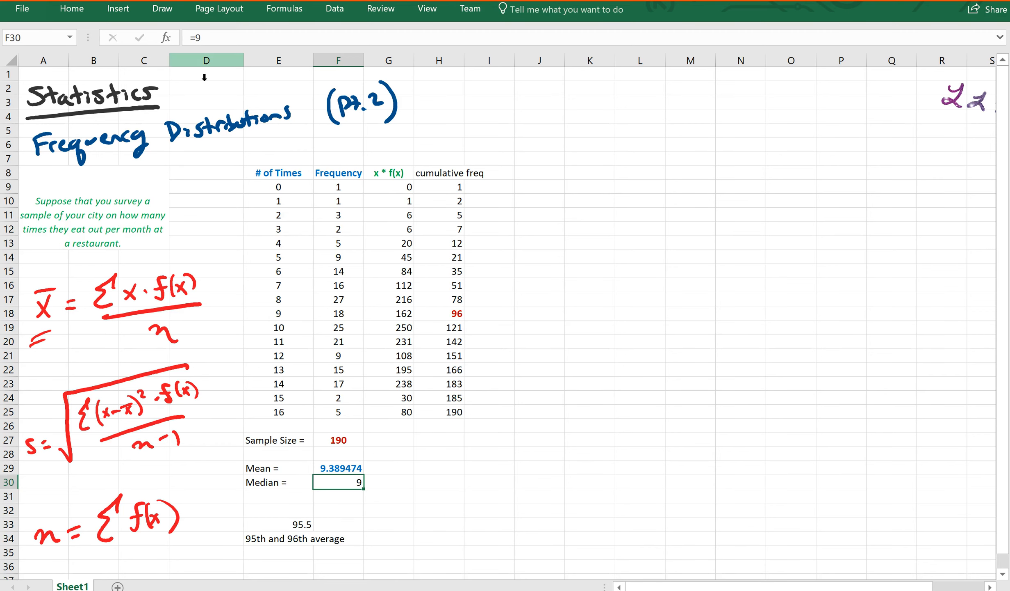
click(74, 13)
click(90, 67)
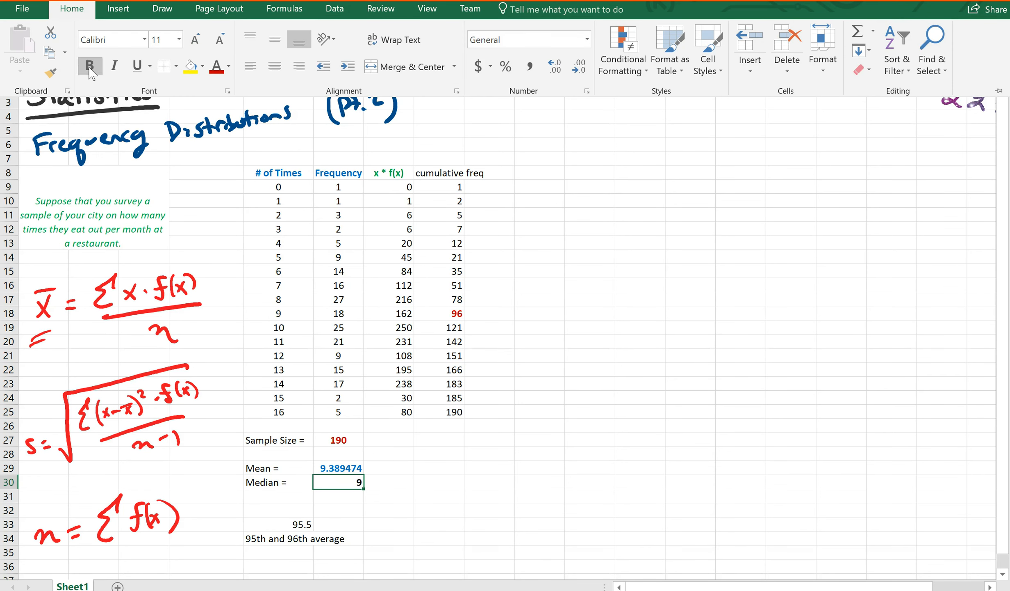
click(229, 66)
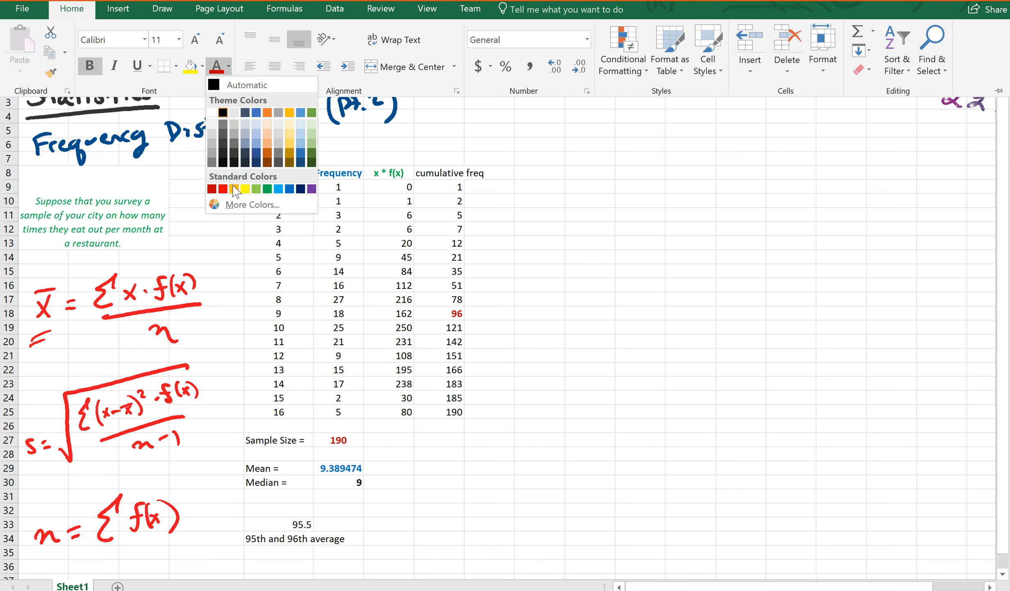
click(291, 190)
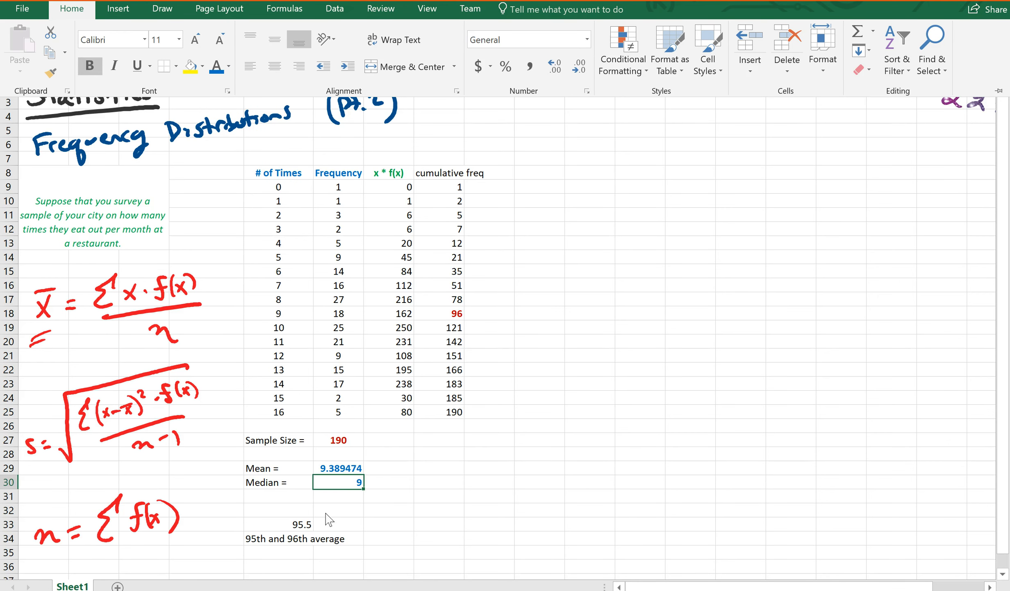
click(275, 535)
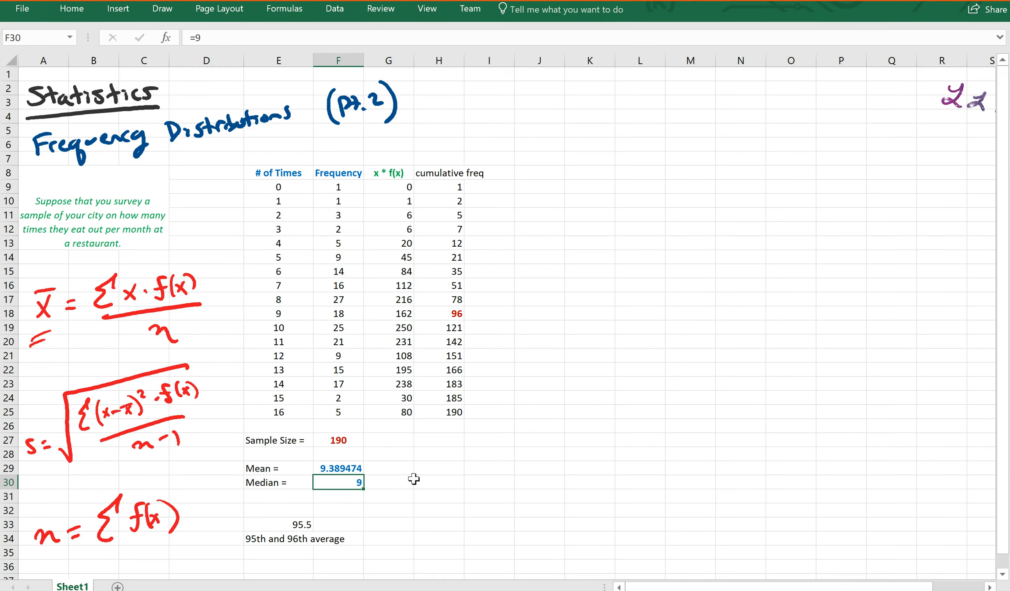
Step: Write 'since mean > median' in H29 beside the mean
click(404, 471)
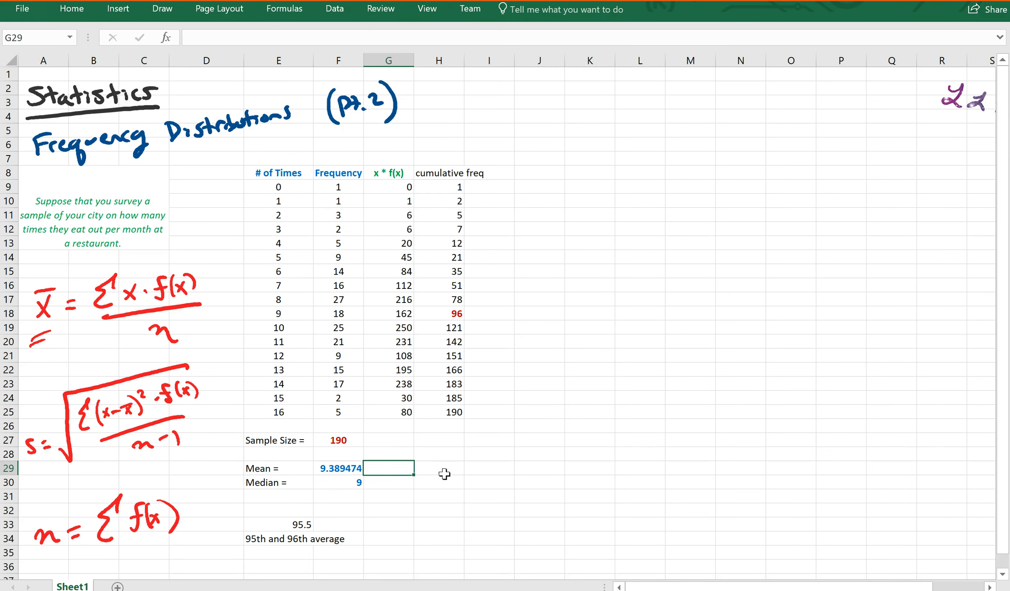
click(446, 474)
text(since)
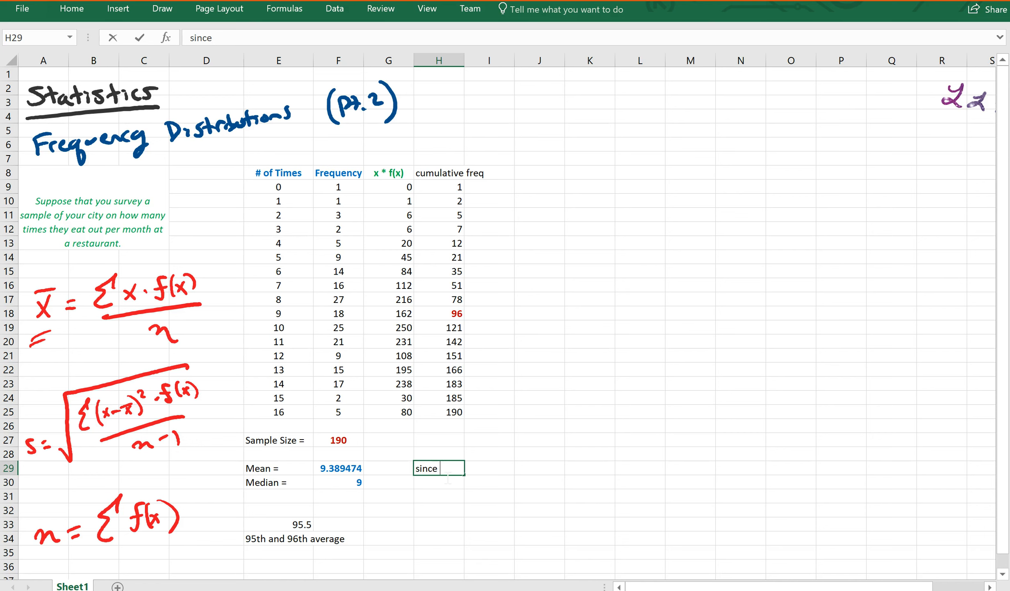
text( mean > median)
key(Return)
Step: Add 'then data is skewed right' in H30 and begin a 'Std. Deviation' label in E31
text(then data is sket)
key(BackSpace)
text(wew)
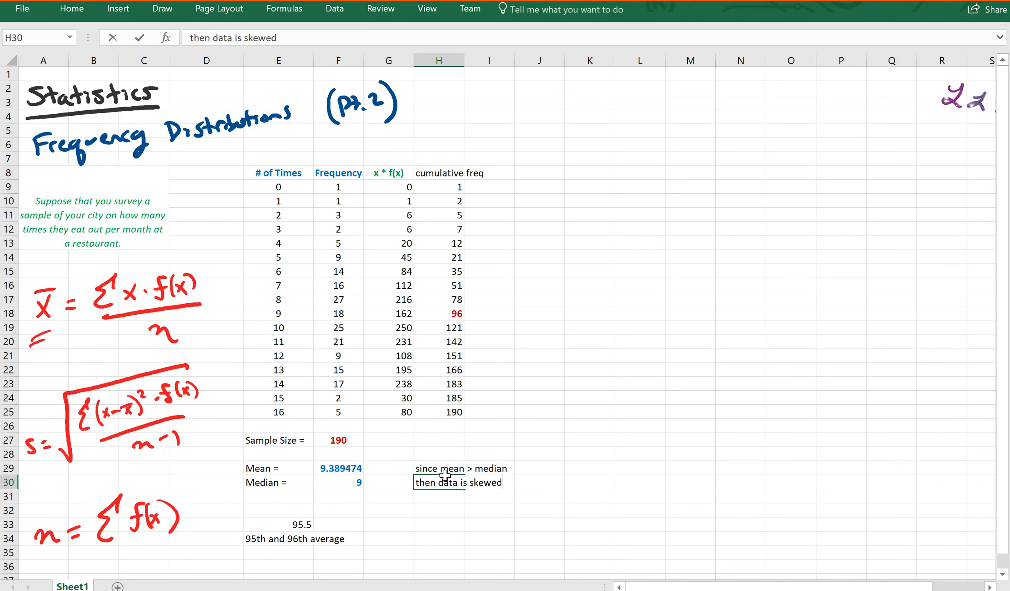
text(right)
key(Return)
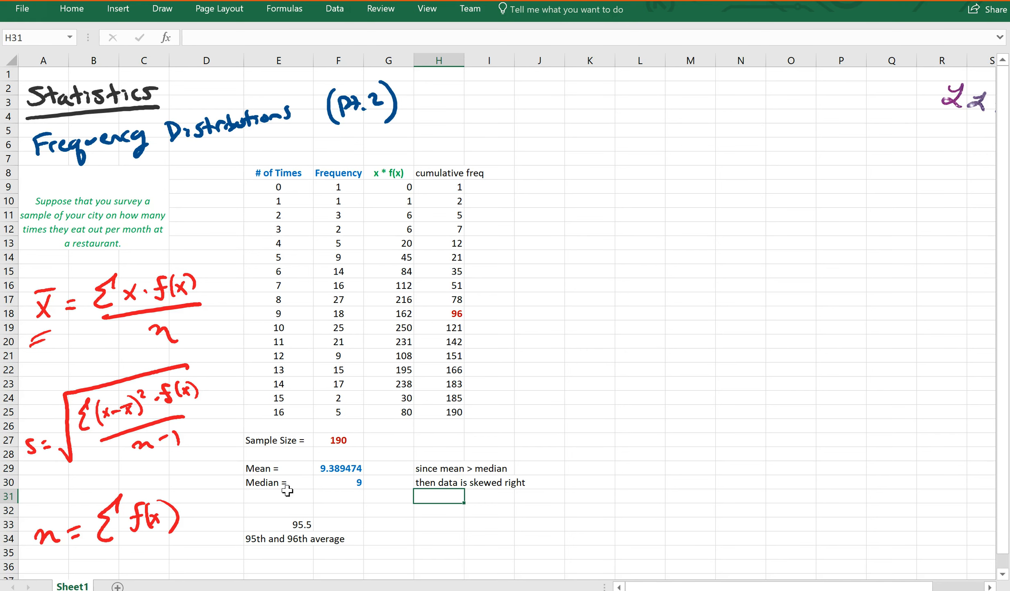
click(273, 498)
text(Std. Deviaton)
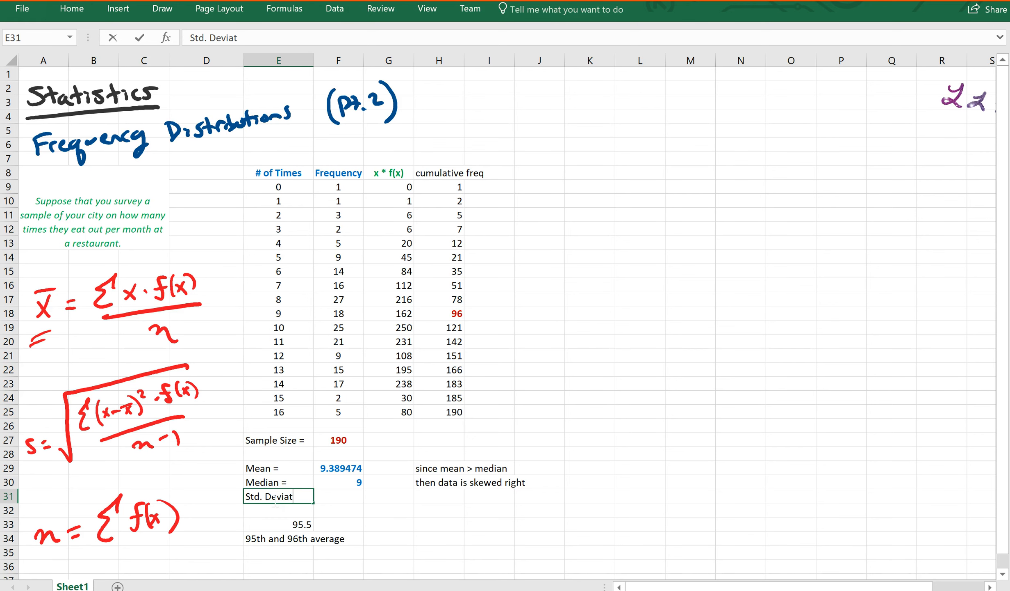
Step: Complete the 'Std. Deviation =' label and widen columns E and H to fit the text
key(BackSpace)
key(BackSpace)
text(ion =)
key(Return)
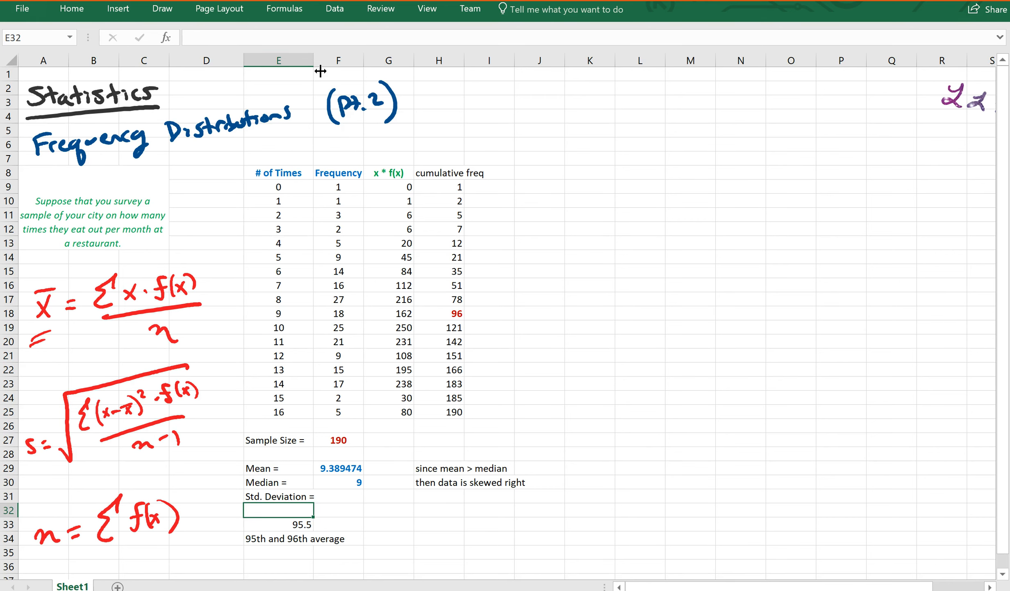
drag(320, 71, 329, 72)
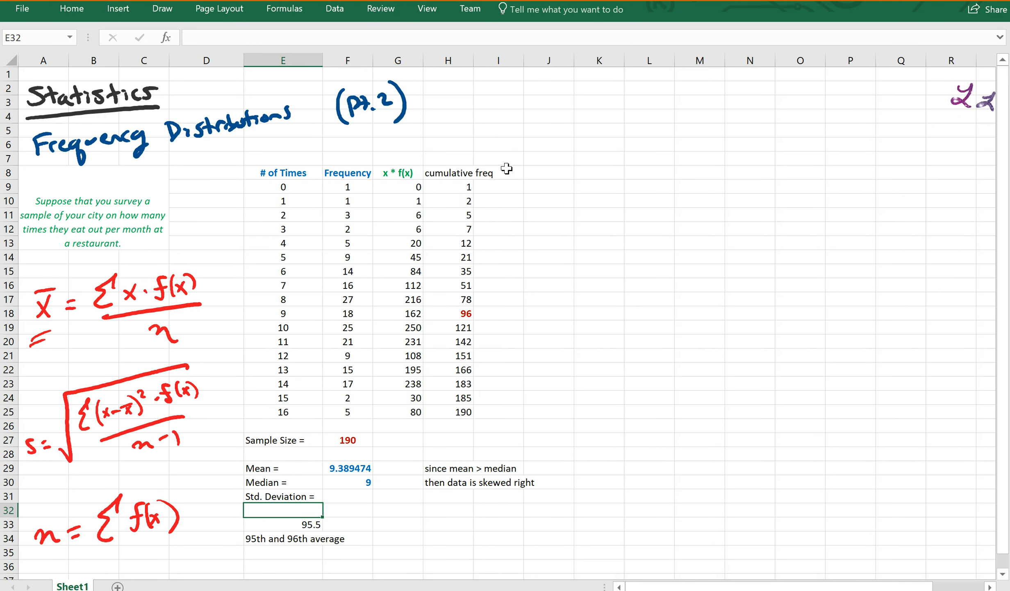
drag(475, 63, 498, 74)
Step: Add a '(x - mean)^2' header in I8 and widen column I
click(526, 174)
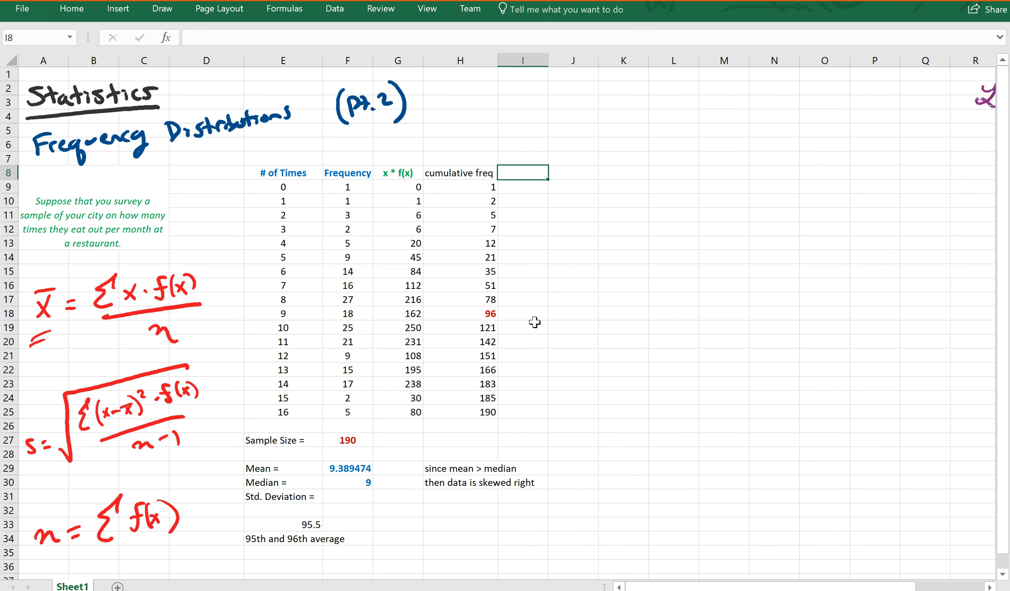
text((x - mean)^2)
key(Return)
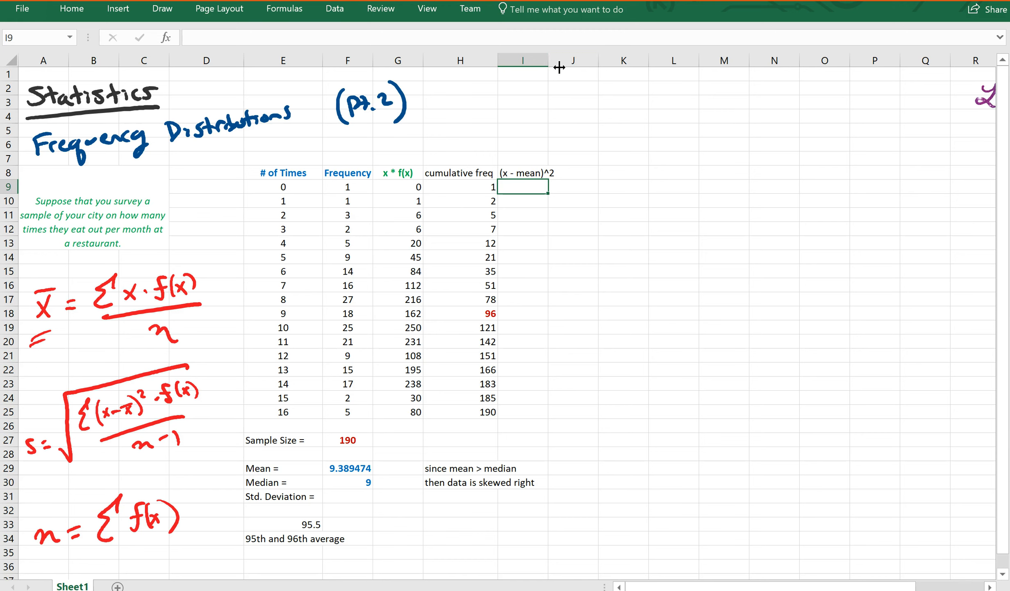
drag(558, 66, 560, 66)
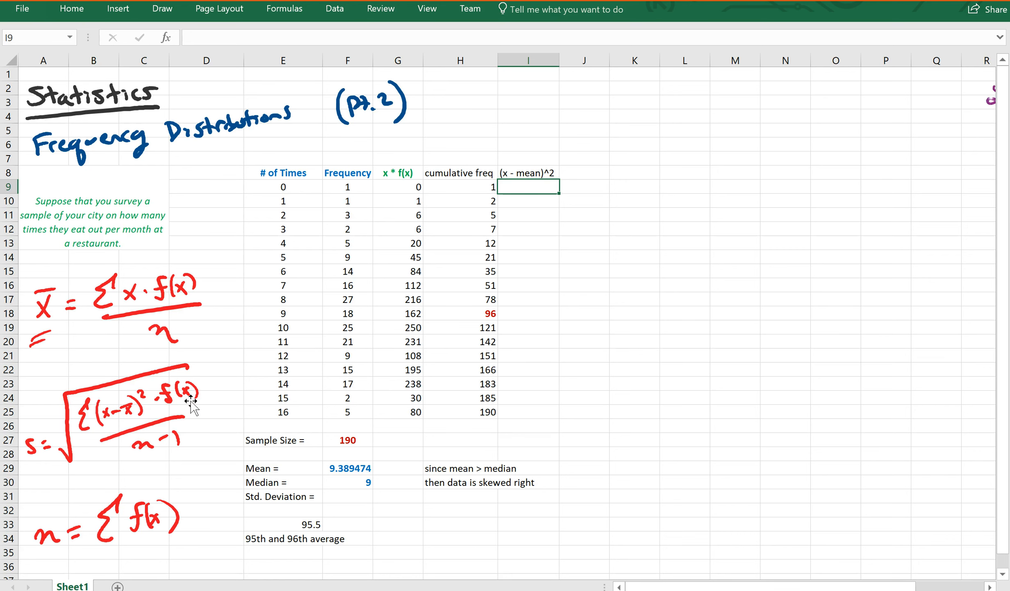
Step: Enter =(E9-$F$29)^2 in I9 for the first squared deviation
text(=()
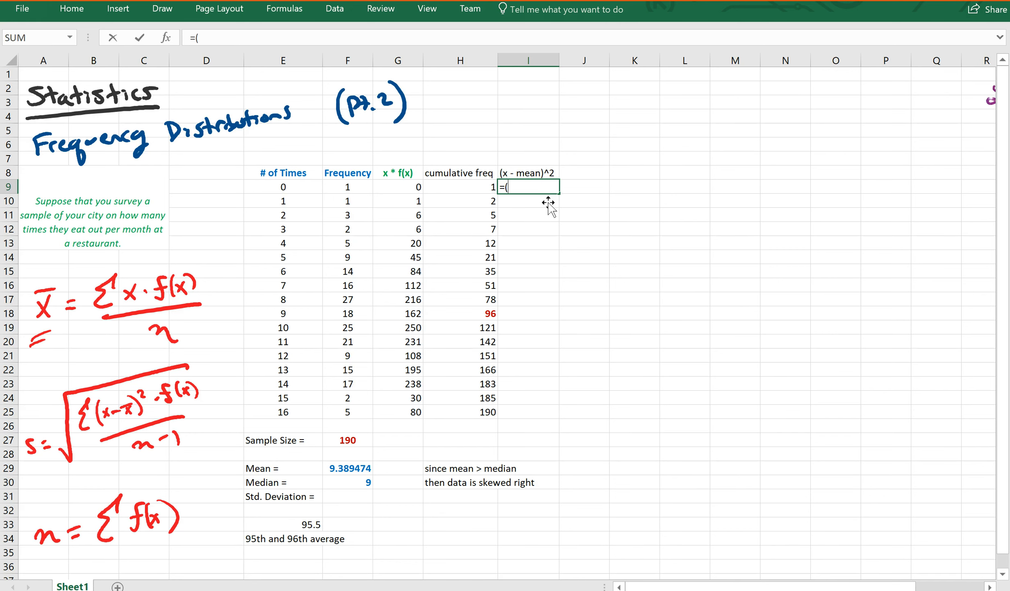
click(301, 193)
text(-)
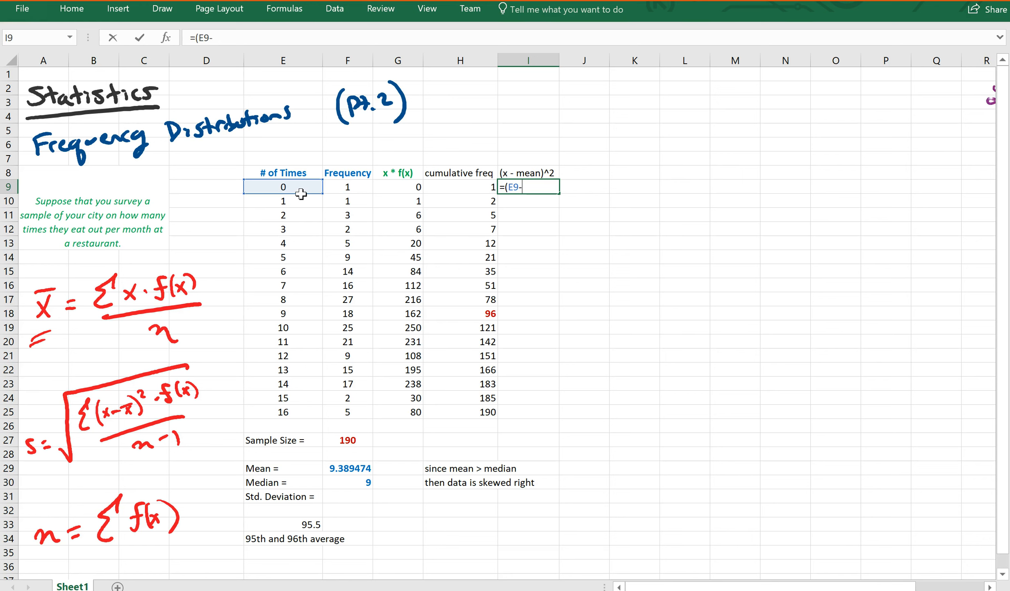
click(346, 471)
text()^2)
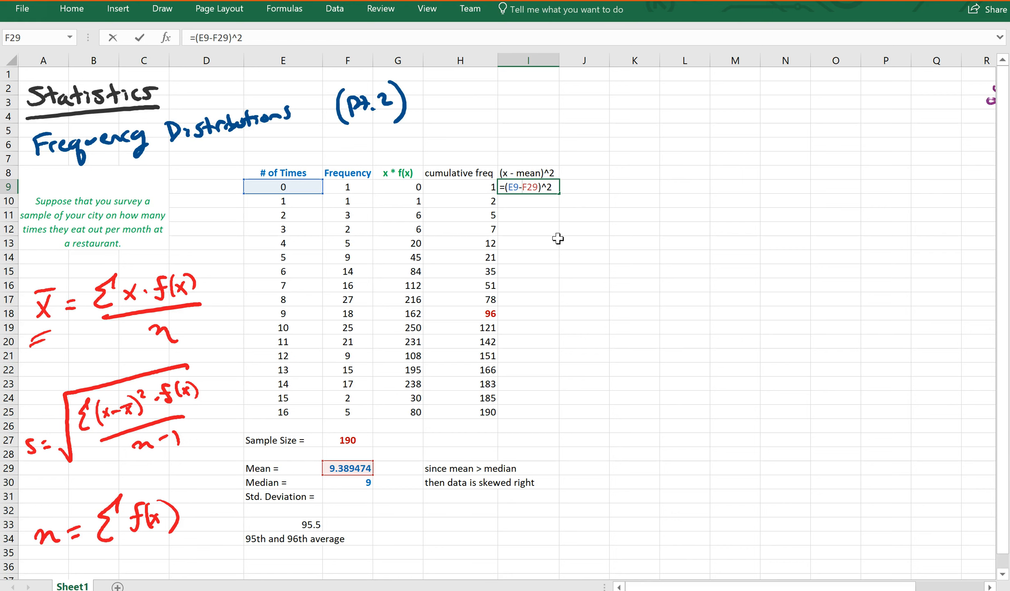
text($F)
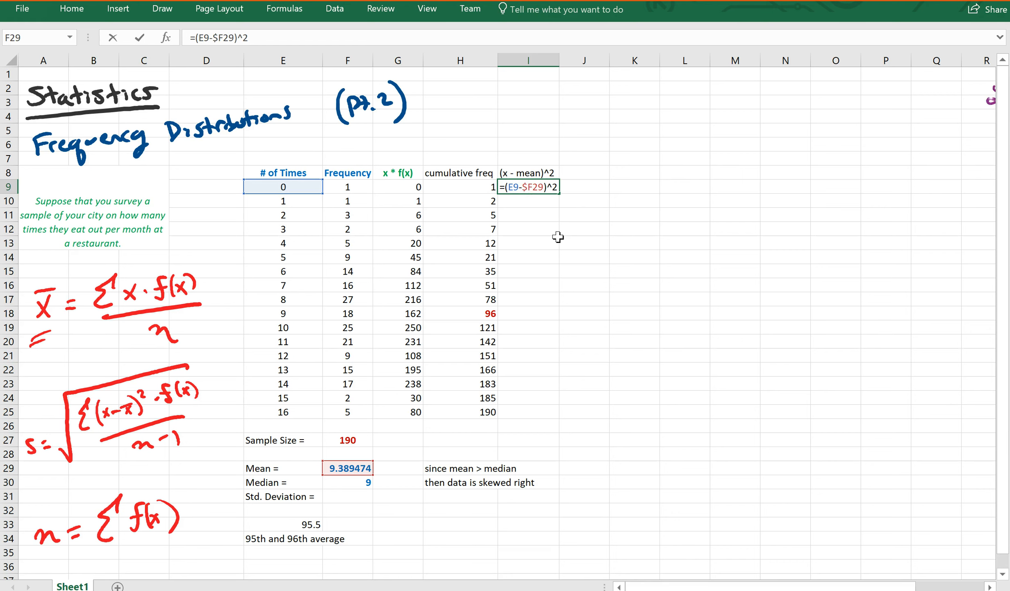
text($)
key(Return)
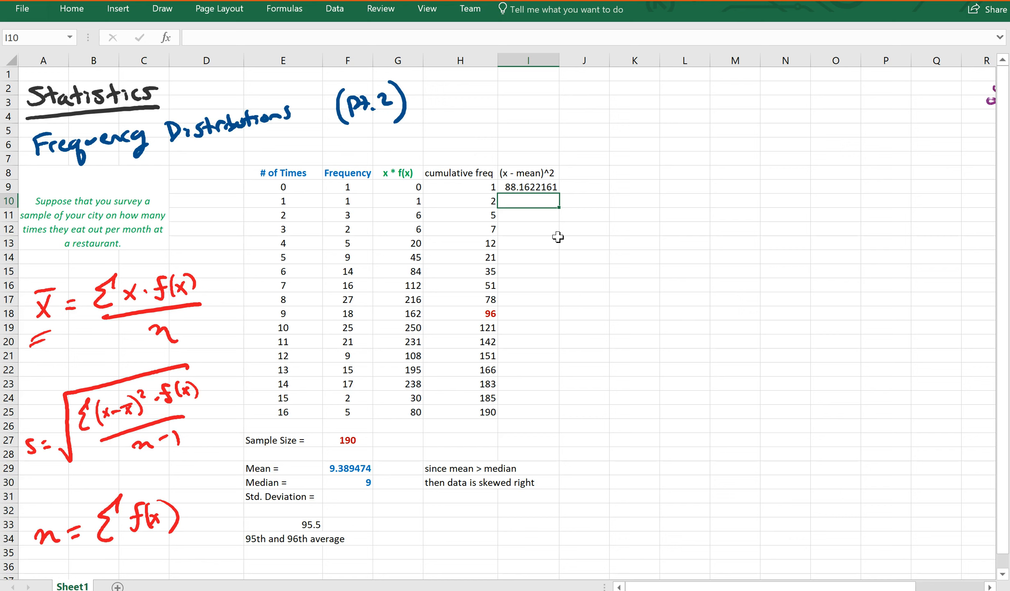
Step: Fill the squared-deviation formula down to I25 and check the last row's references
click(549, 190)
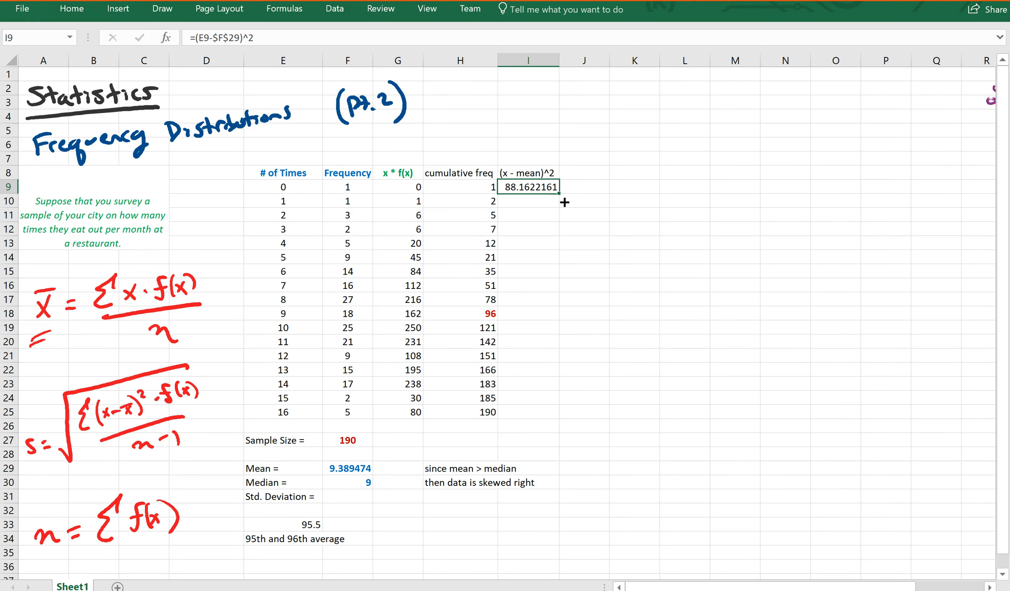
drag(566, 209, 553, 423)
click(529, 413)
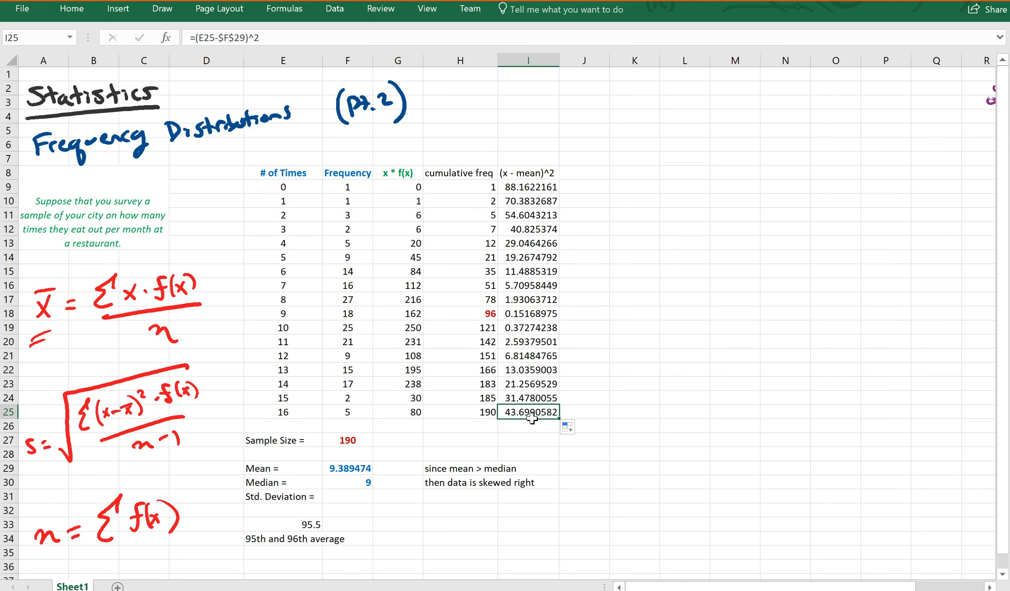
click(274, 40)
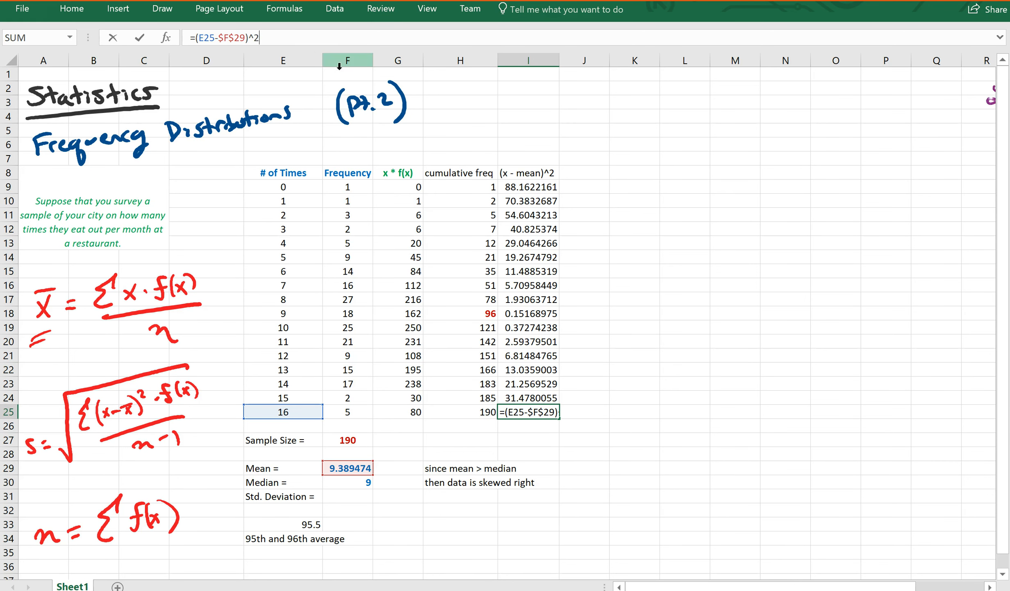
key(Return)
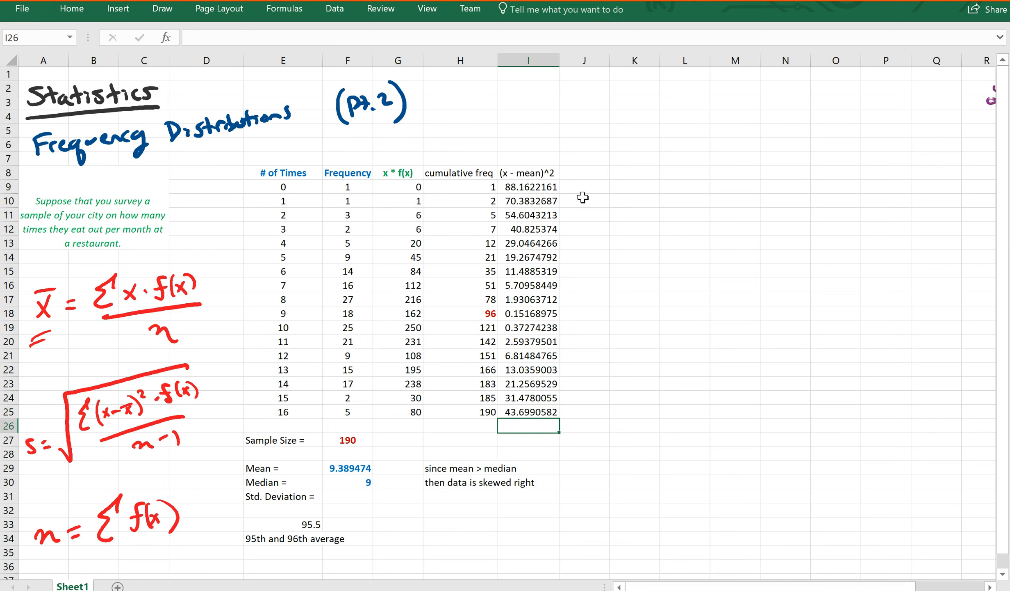
click(587, 175)
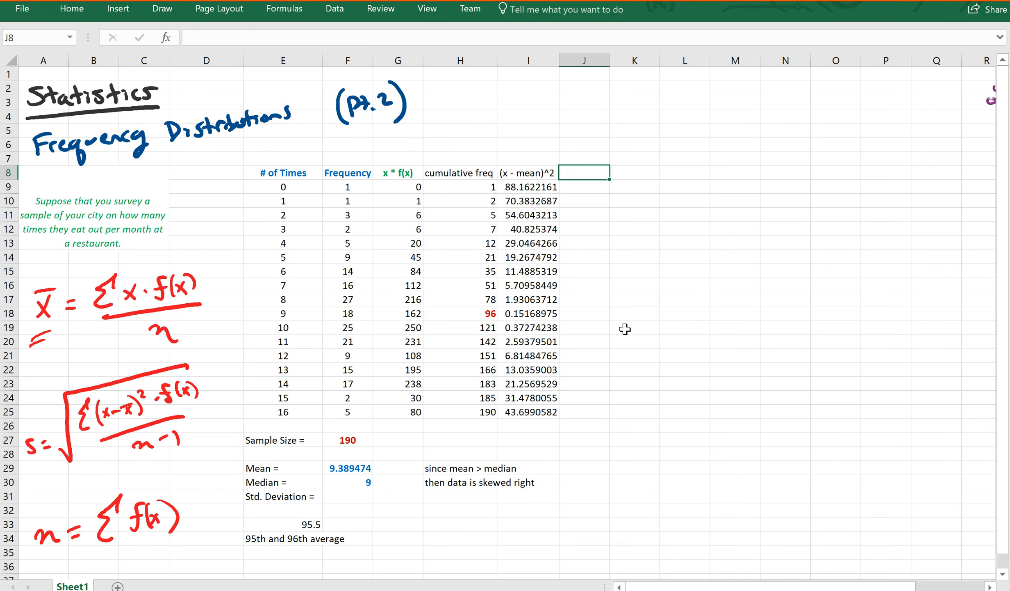
Step: Add a '(x-mean)^2*f(x)' header in J8 and widen column J to fit
text((X-)
key(BackSpace)
text(x-mean)^2*f(x))
key(Return)
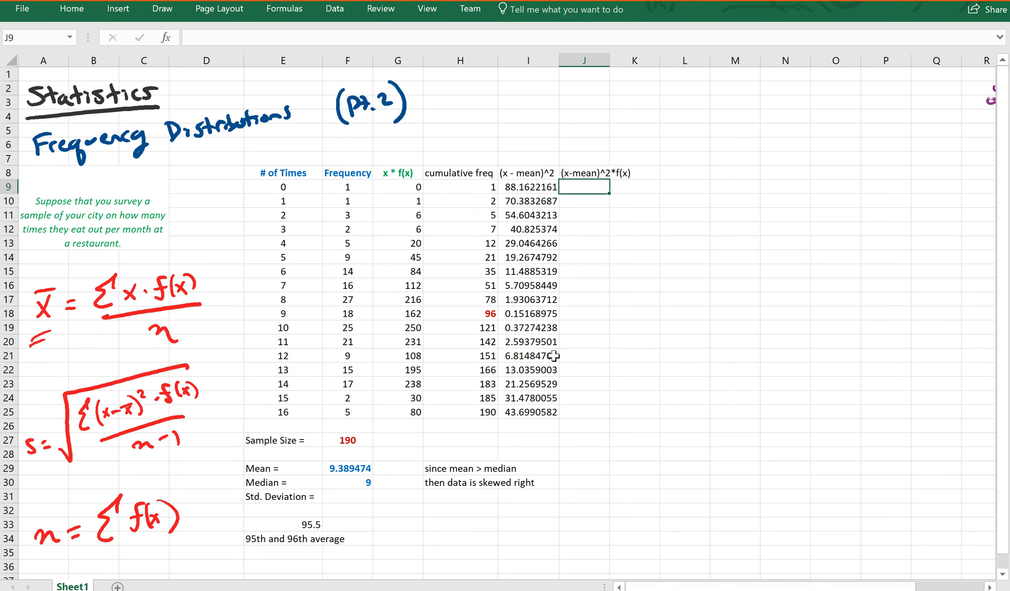
drag(610, 68, 649, 74)
Step: Make the J8 header bold with a green font colour
key(Up)
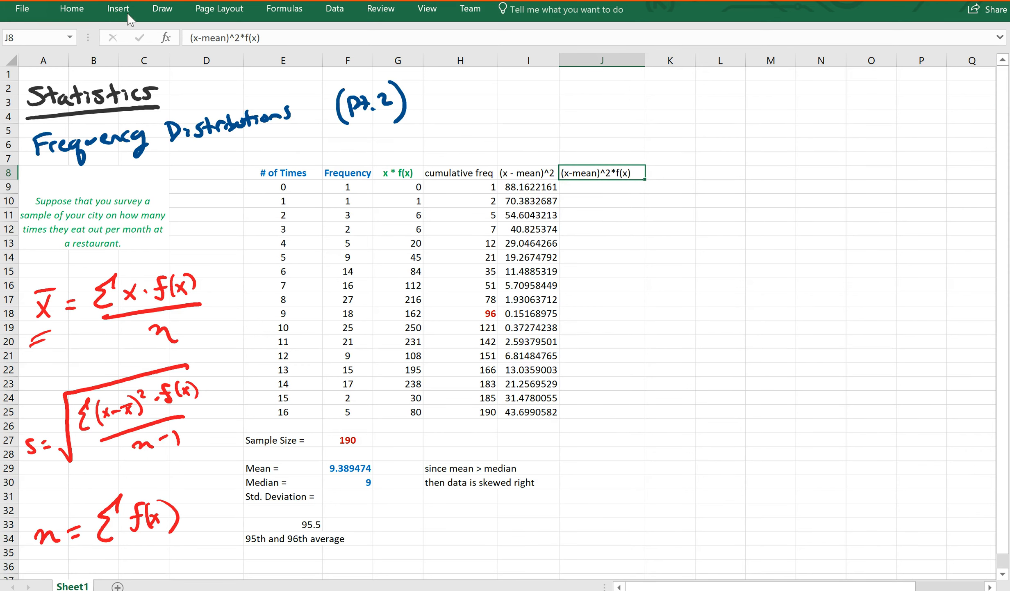
click(75, 12)
click(90, 66)
click(230, 65)
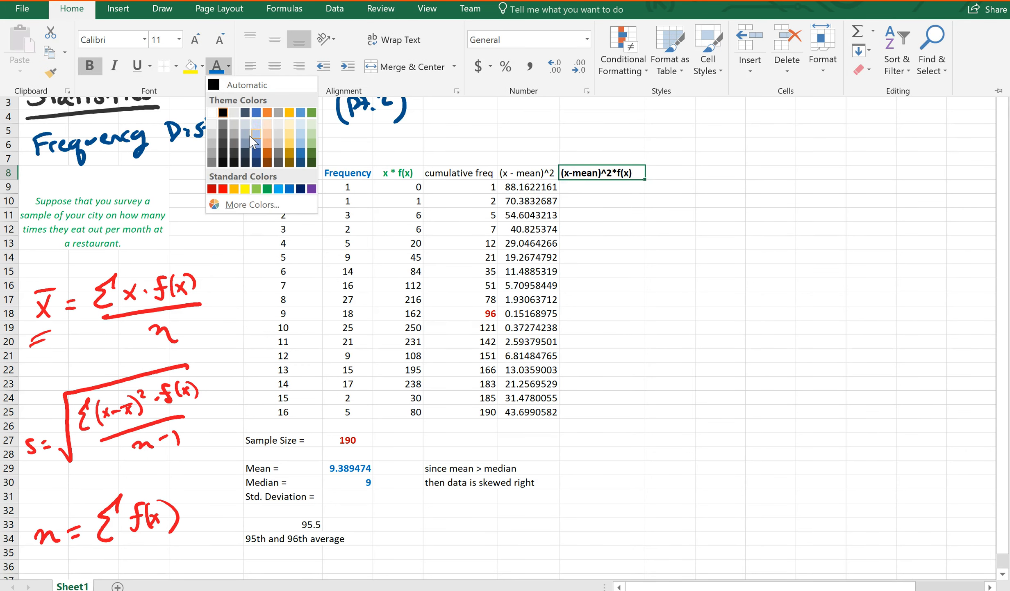
click(269, 189)
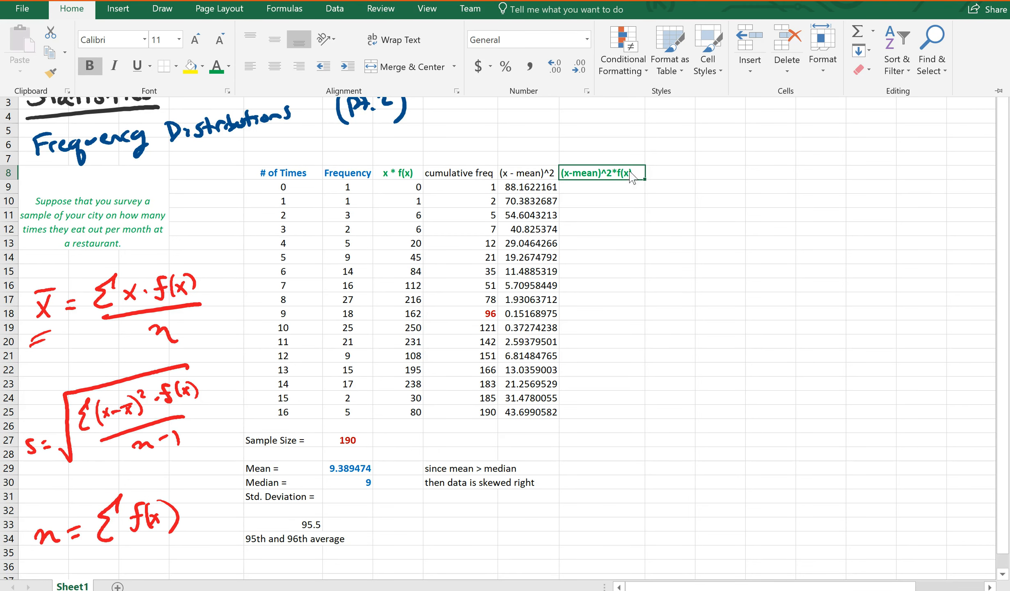
key(ctrl+F1)
Step: Enter =F9*I9 in J9 and fill it down through J25
click(598, 189)
text(=)
click(372, 189)
text(*)
click(530, 192)
key(Return)
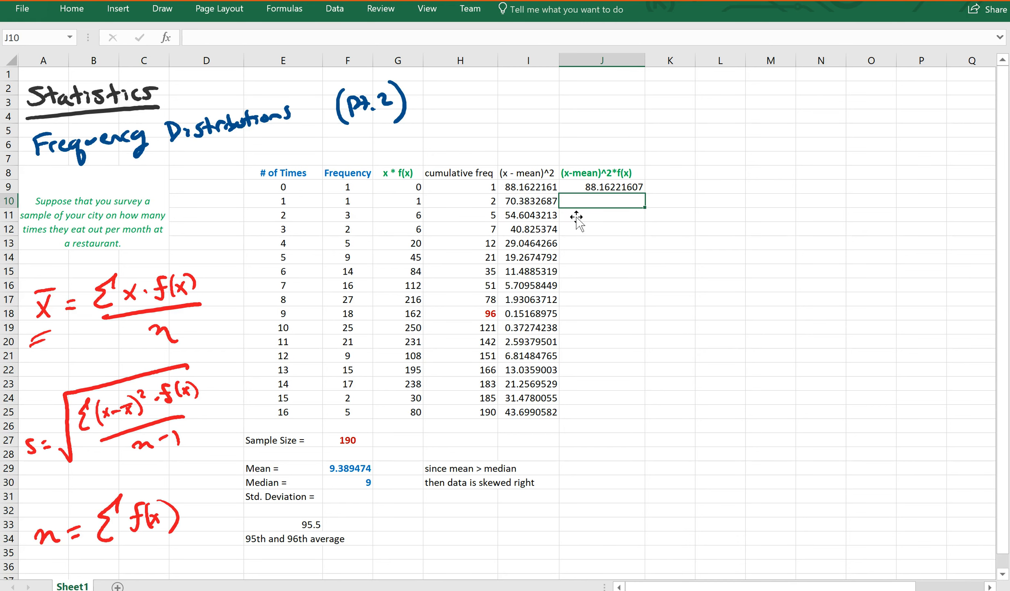
click(615, 189)
drag(645, 194, 628, 419)
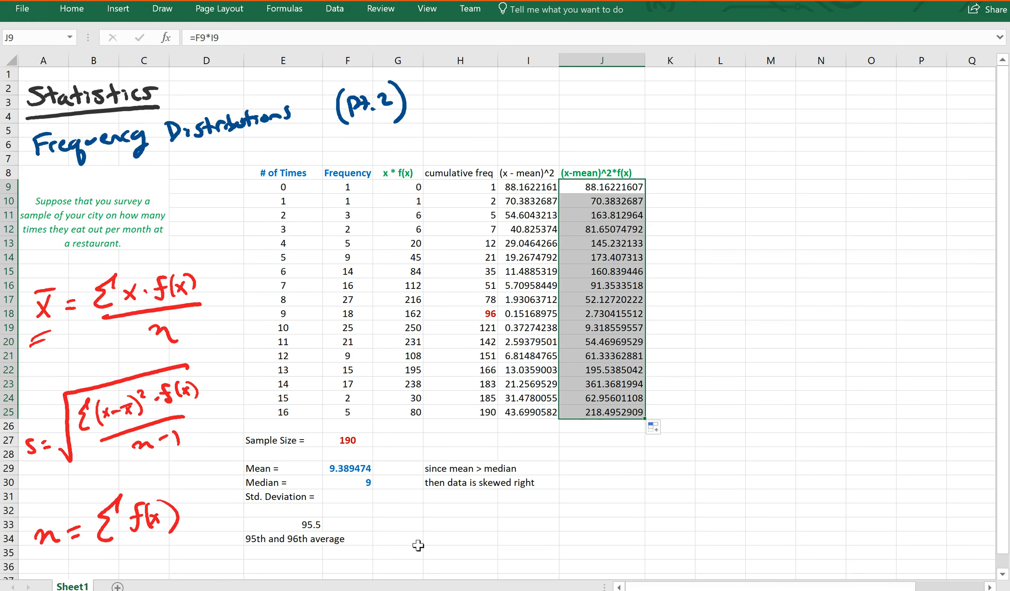
click(343, 497)
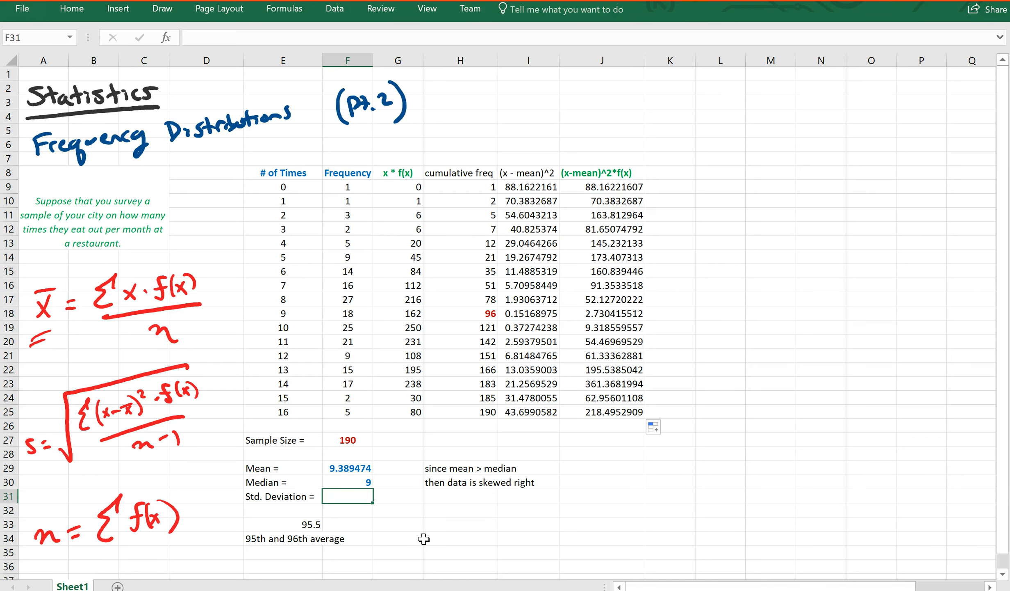
Step: Enter =SQRT(SUM(J9:J25)/(F27-1)) in F31 to get the standard deviation 3.247448
text(=)
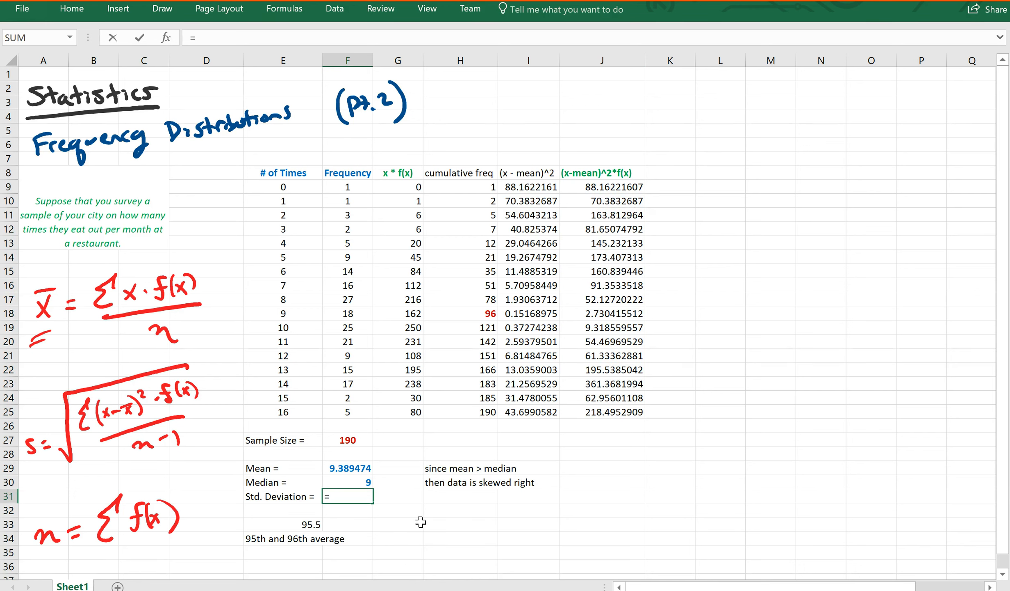
text(sqrt(sum()
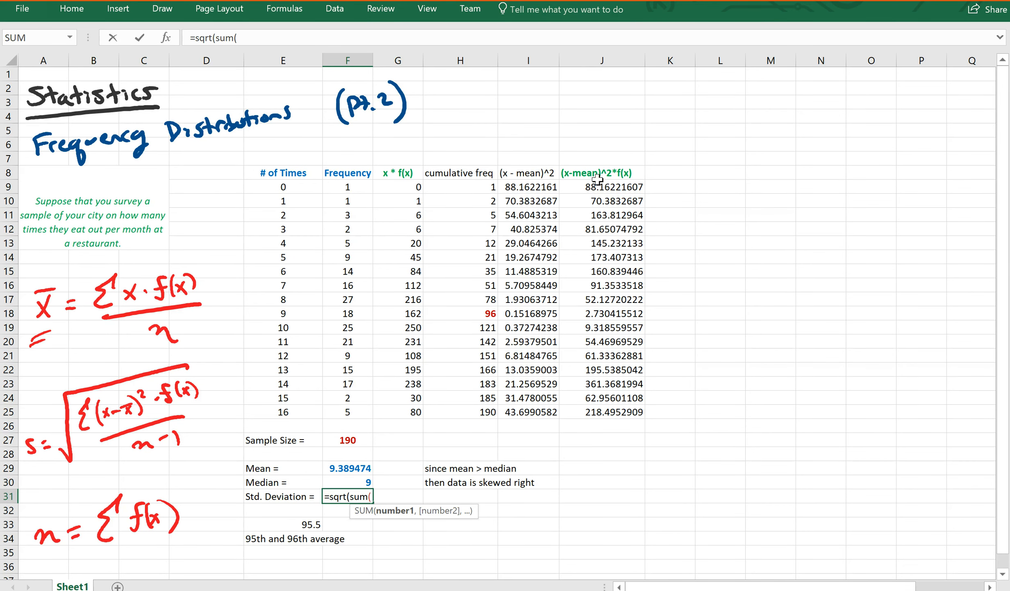
drag(600, 187, 575, 413)
text()/()
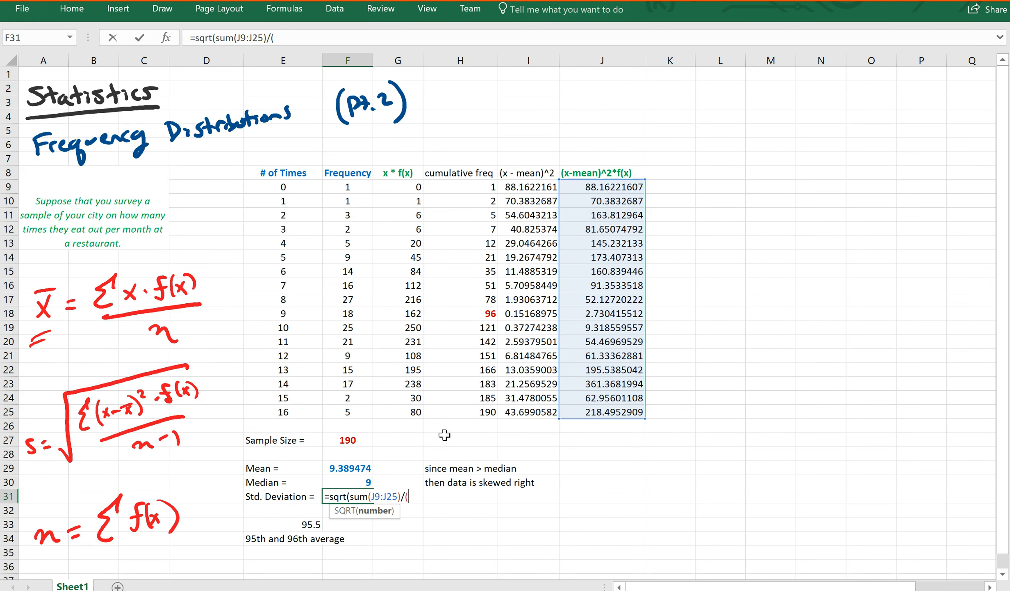
click(334, 446)
text(-)
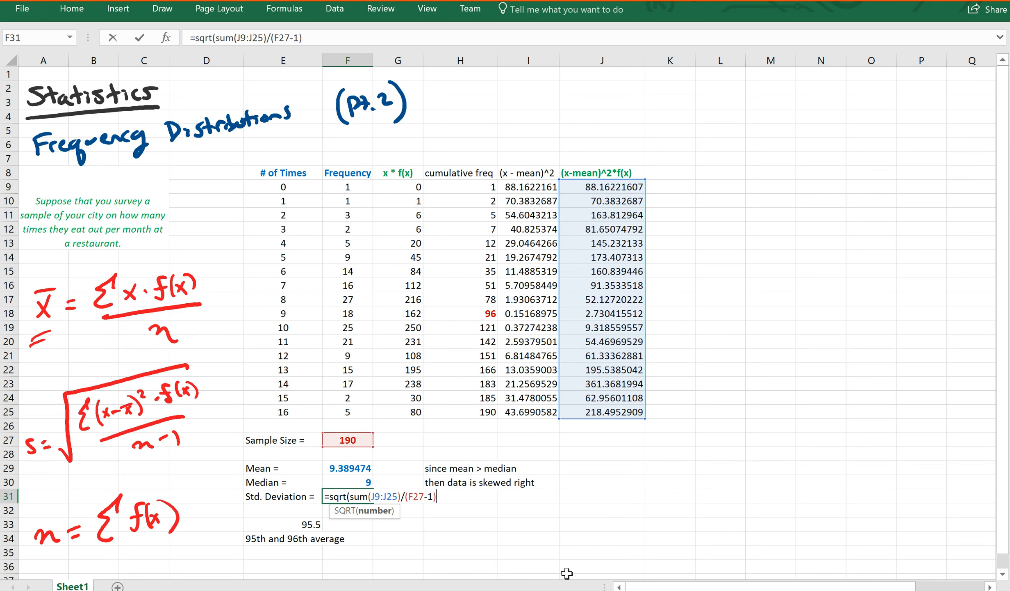
text(1)))
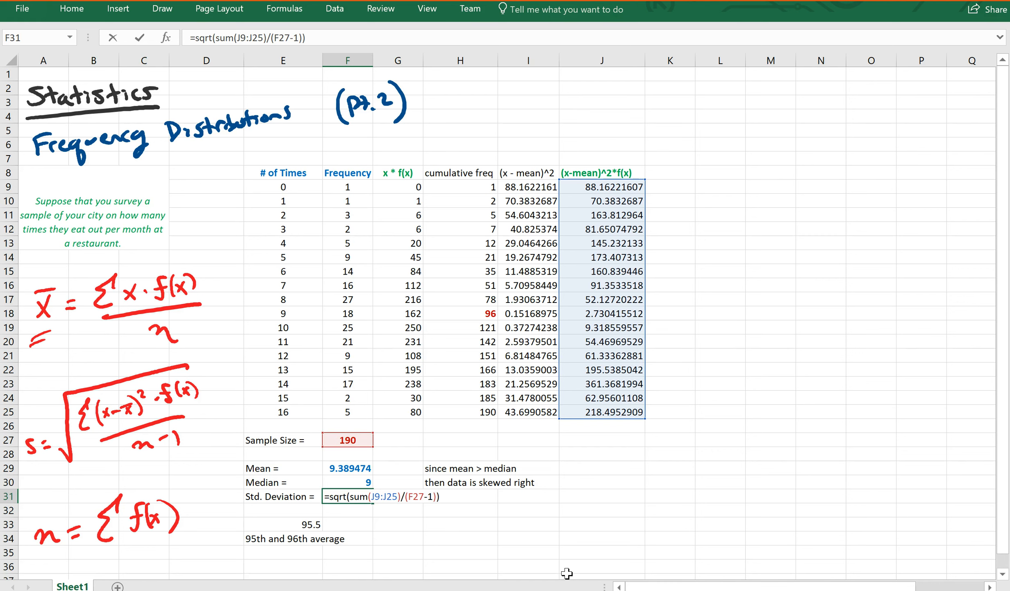
key(Return)
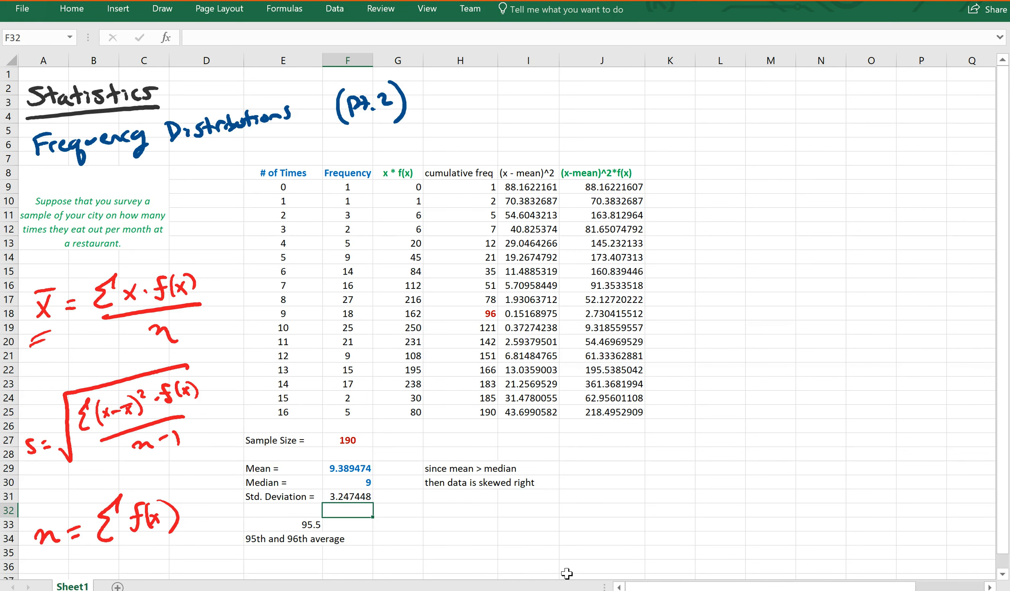
Step: Format the standard deviation value in F31 bold with a blue font colour
click(340, 497)
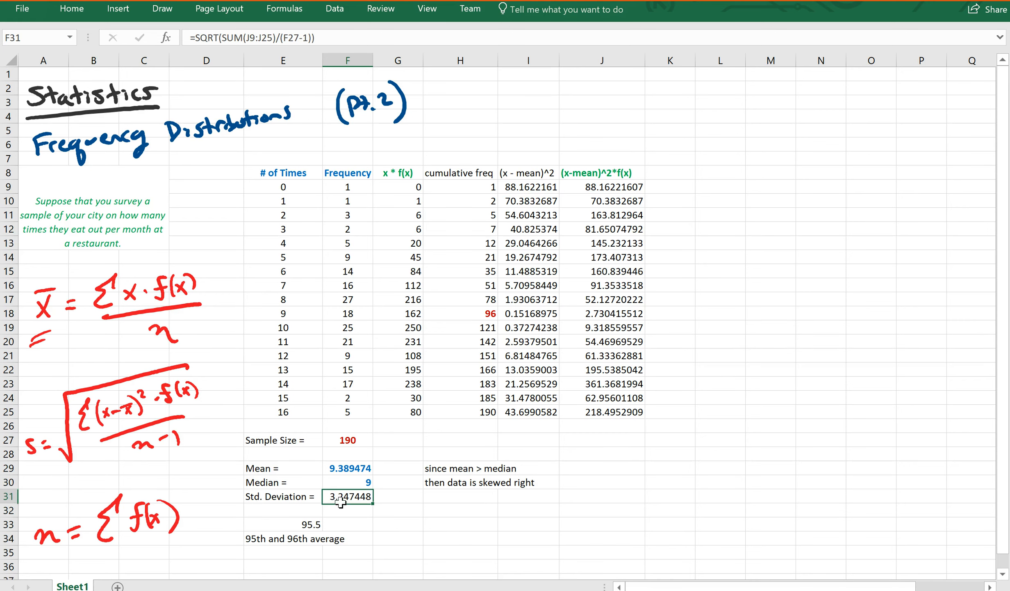
click(71, 10)
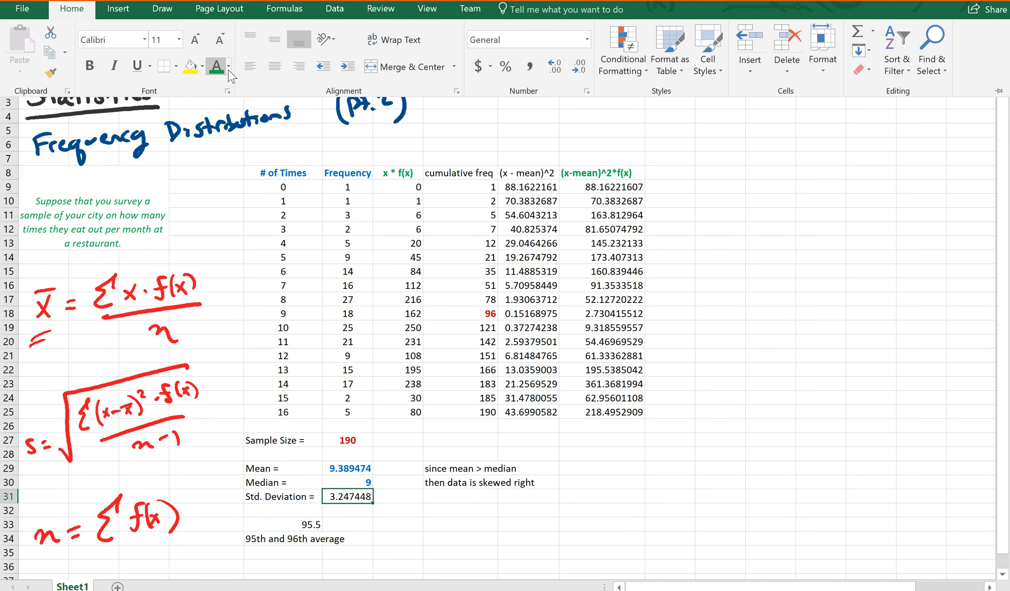
click(229, 66)
click(289, 189)
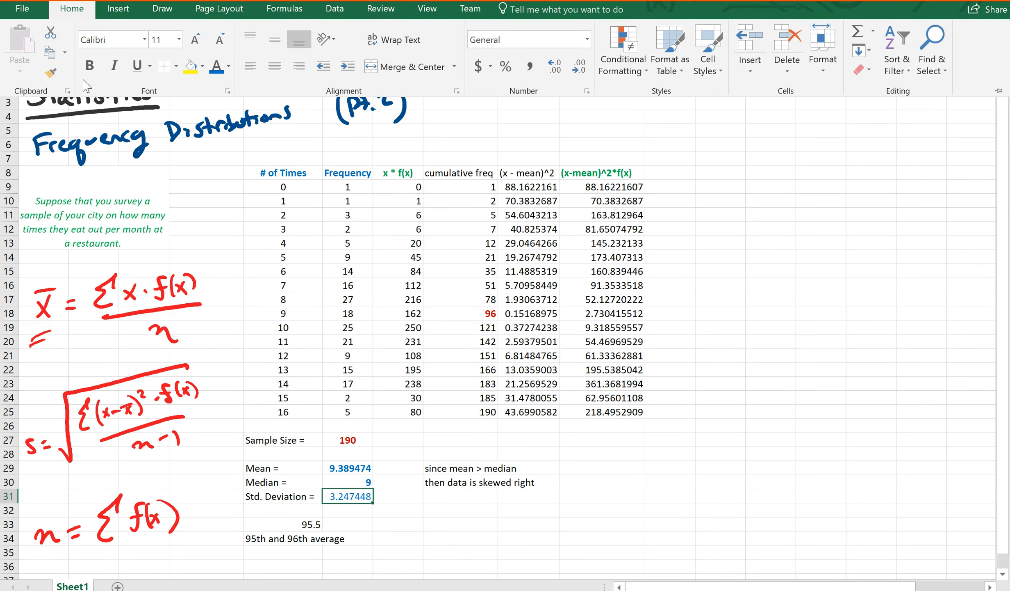
click(89, 66)
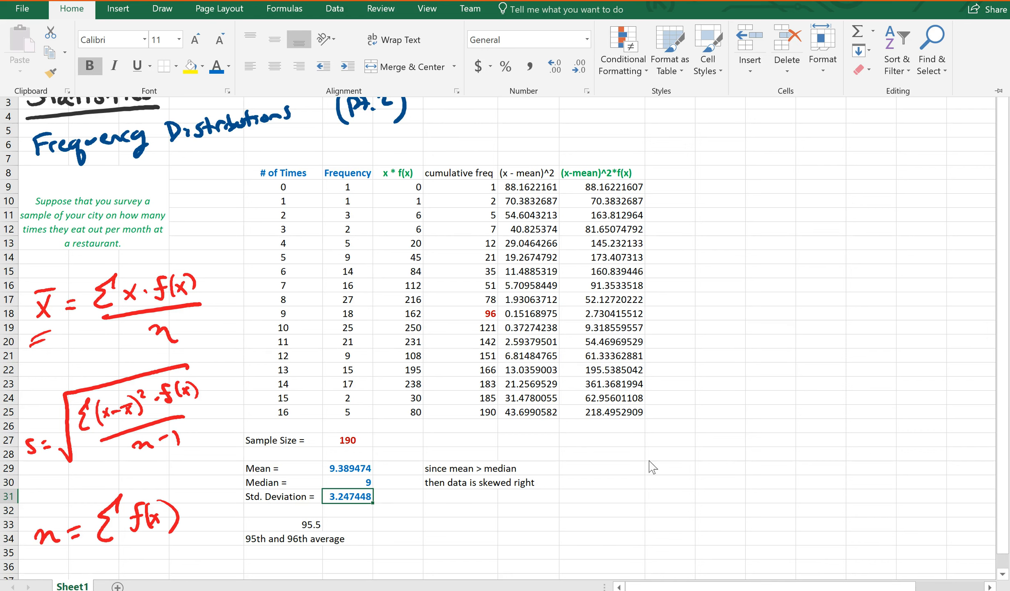
key(Escape)
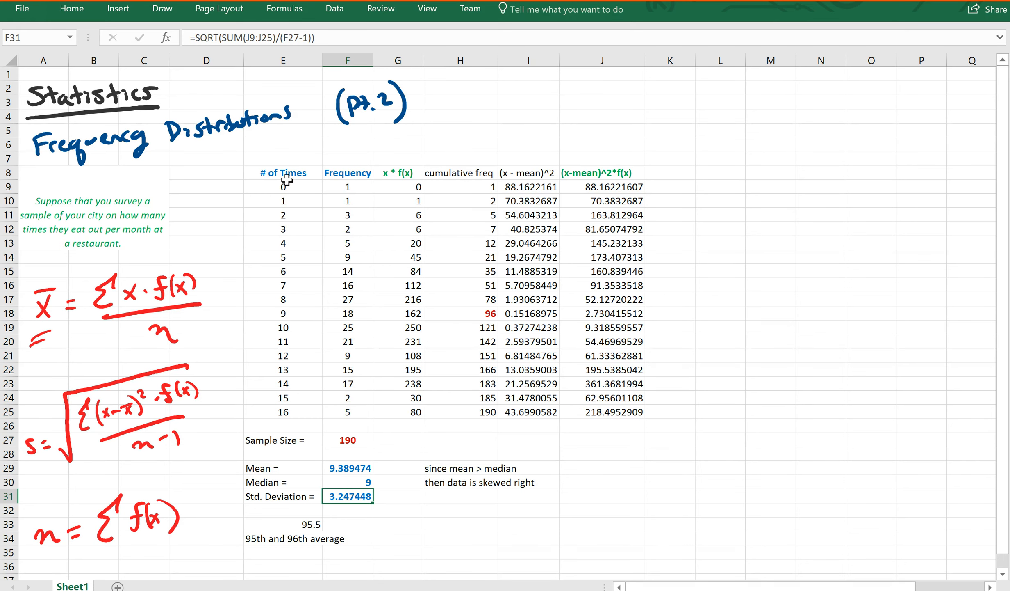
Step: Insert a plain scatter chart of E8:F25 and move it to the lower right of the table
drag(284, 173, 361, 413)
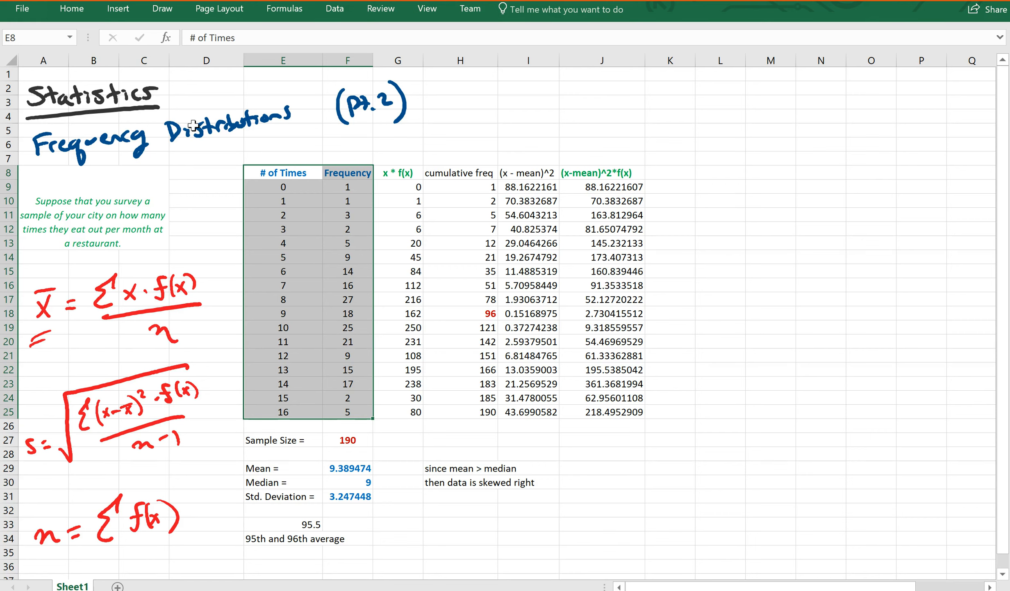
click(122, 13)
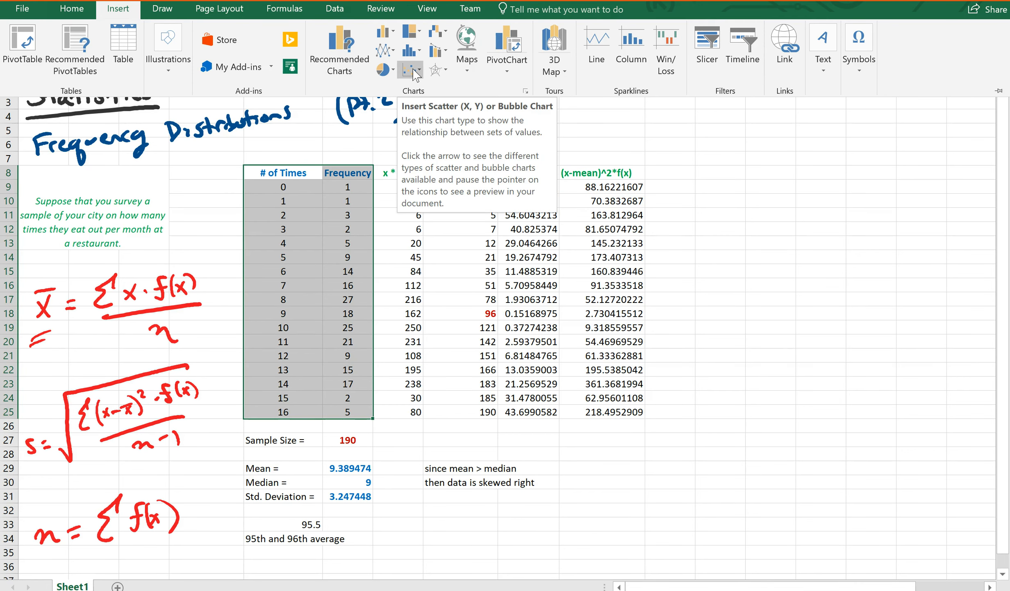
click(419, 71)
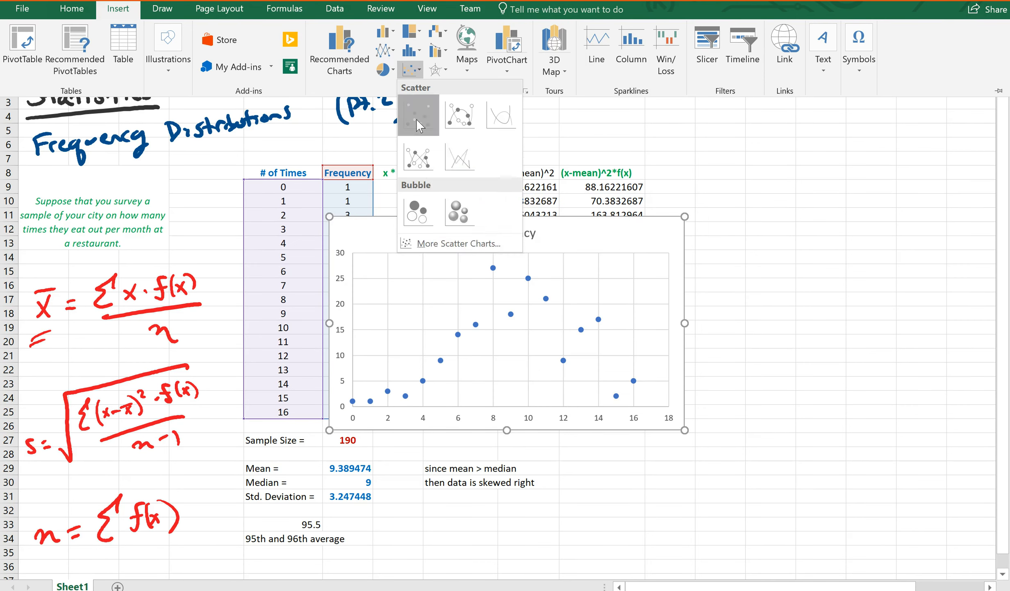
click(416, 120)
mouse_move(459, 224)
mouse_down()
mouse_move(411, 431)
mouse_move(593, 323)
mouse_move(649, 219)
mouse_move(618, 219)
mouse_up()
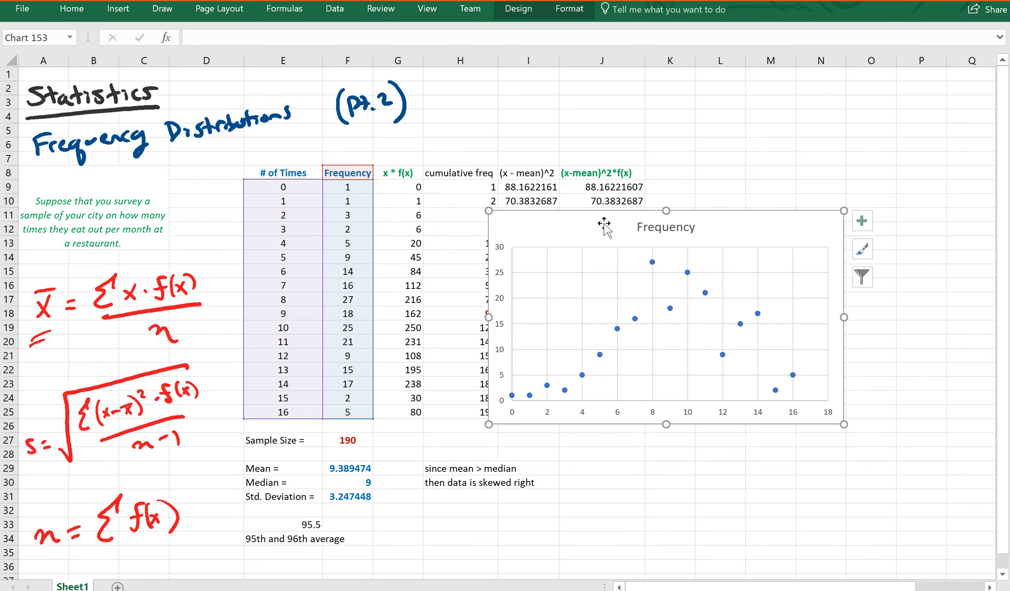
Step: Replace the 'Frequency' chart title with 'Number of Times People Eat Out Per Month' and close the title pane
double_click(699, 235)
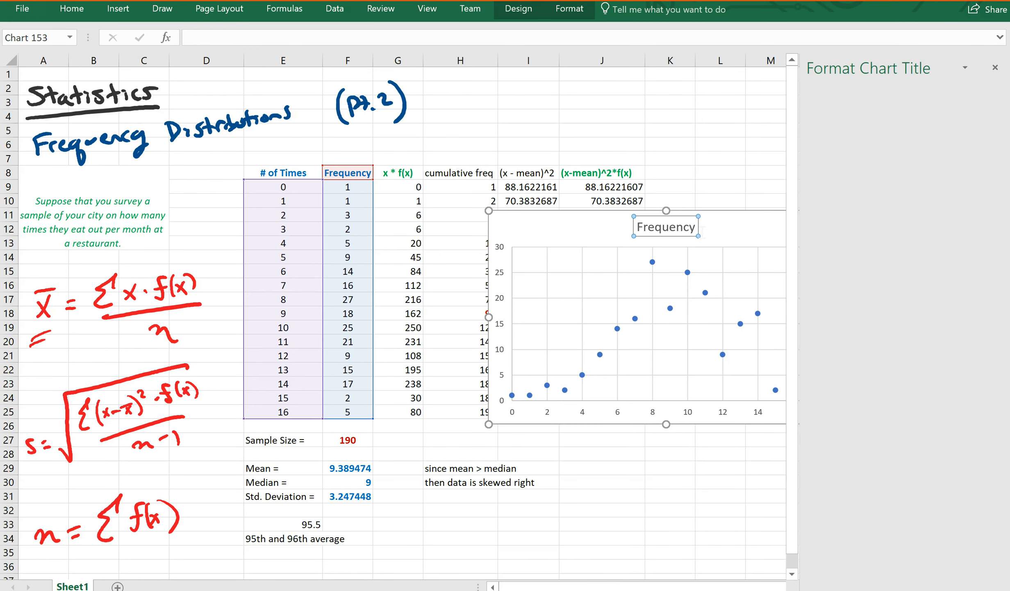
key(BackSpace)
key(BackSpace)
key(BackSpace)
key(BackSpace)
key(BackSpace)
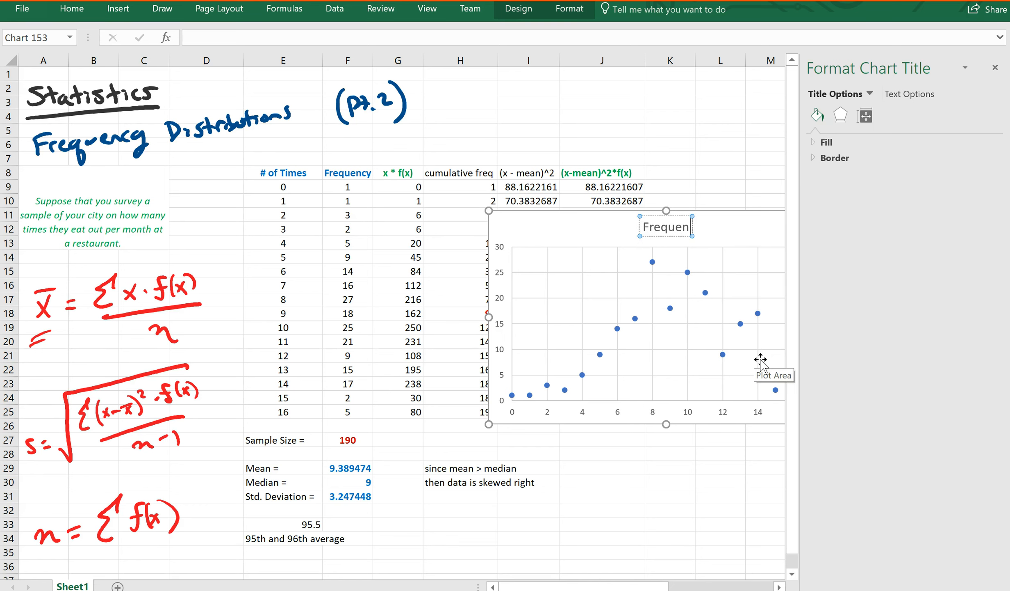
key(BackSpace)
key(BackSpace)
key(BackSpace)
key(BackSpace)
key(BackSpace)
text(N)
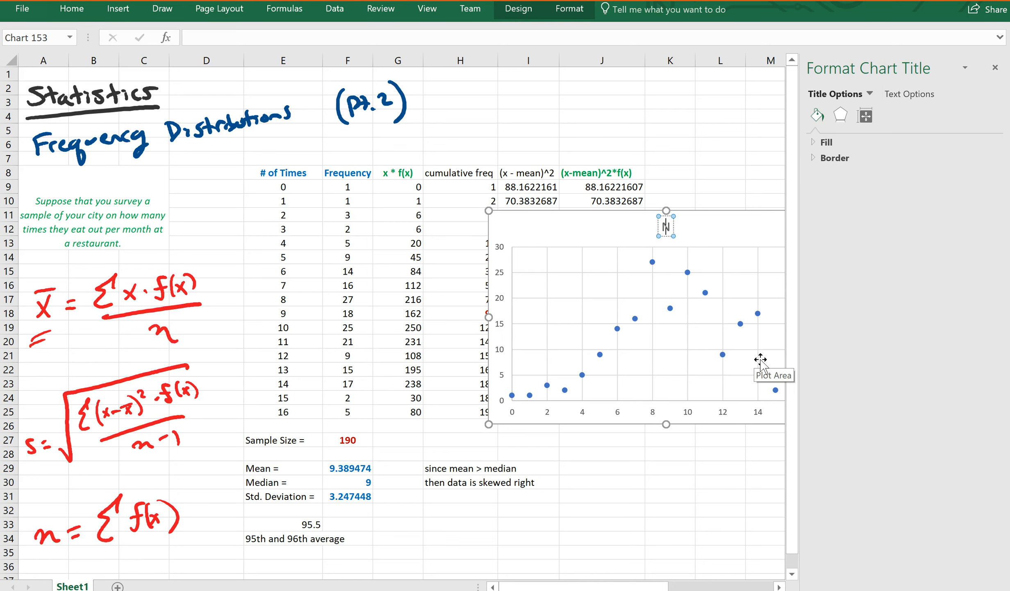
text(umber of Times)
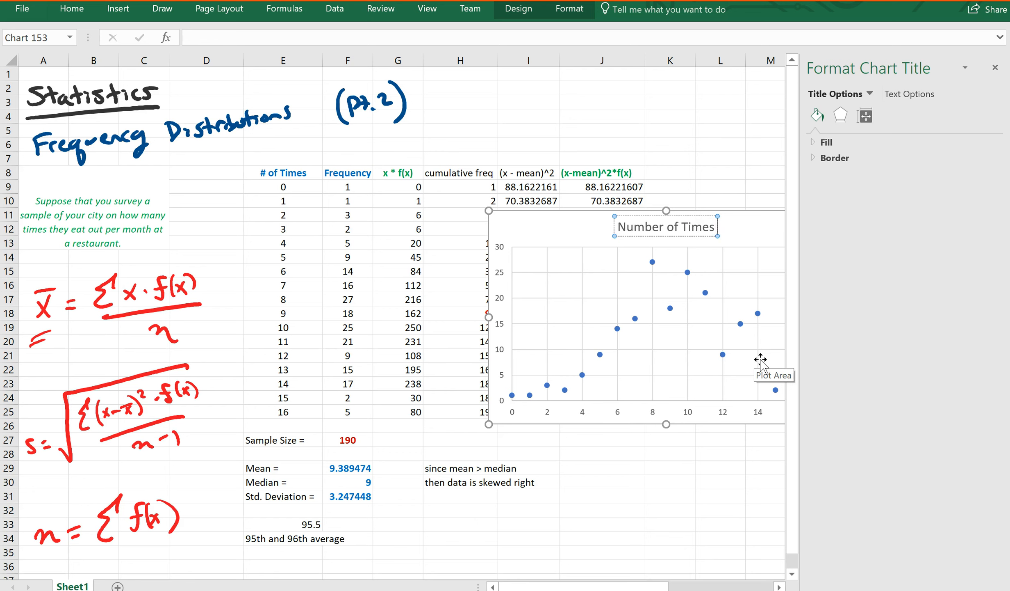
text( Peop)
key(BackSpace)
key(BackSpace)
text(eople Eat Out Per Month)
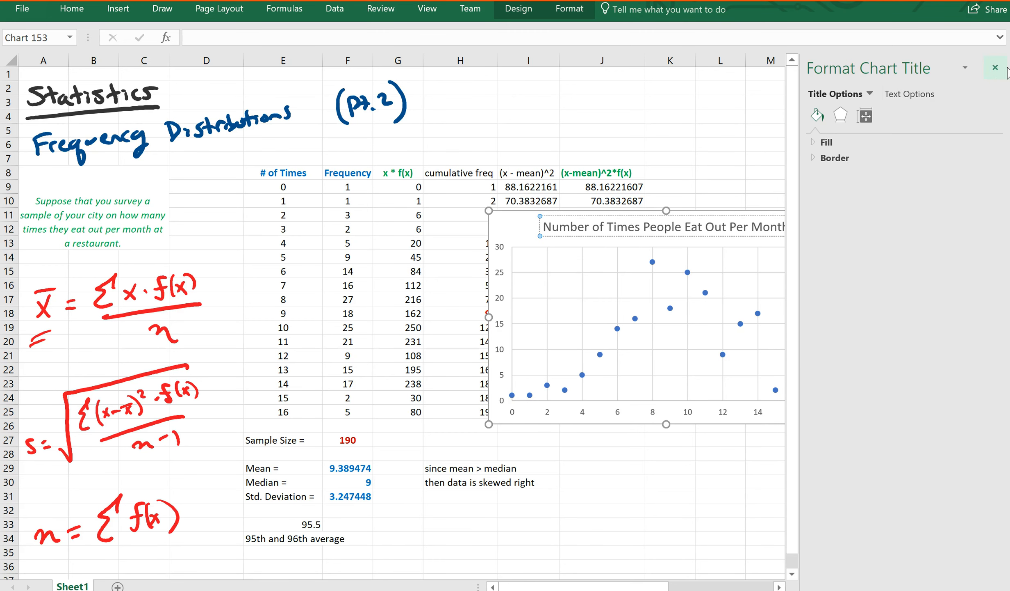
click(995, 67)
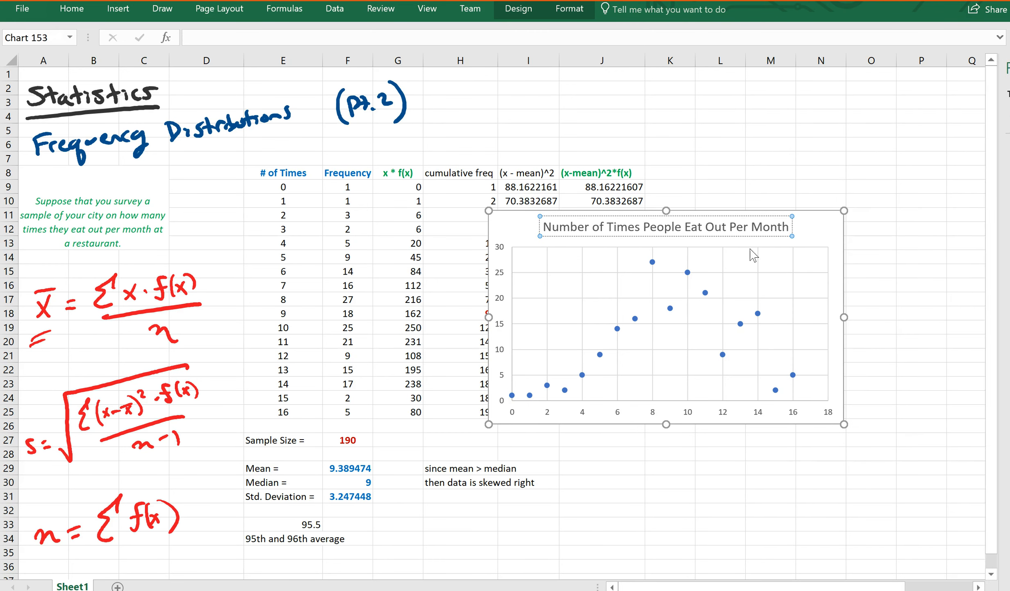
Step: Add a primary horizontal axis title reading '# of Times Per Month' to the chart
click(532, 243)
click(518, 9)
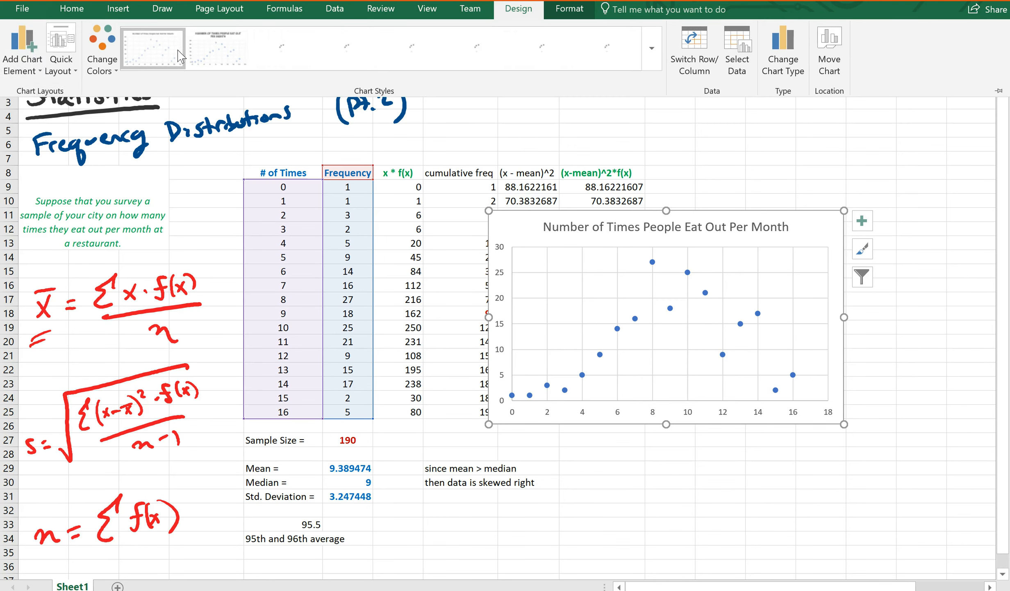
click(19, 65)
mouse_move(34, 113)
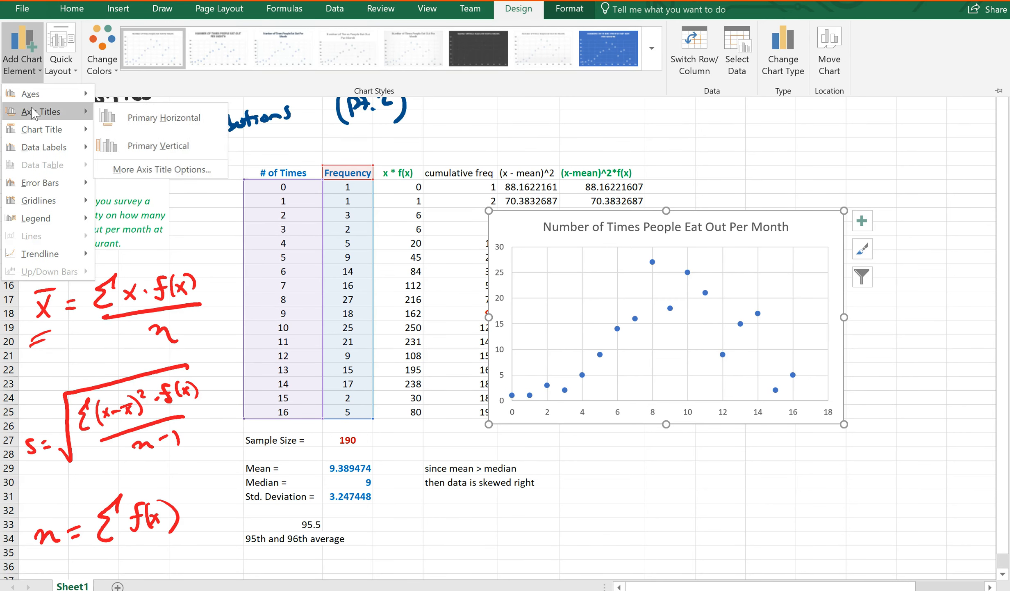
click(170, 128)
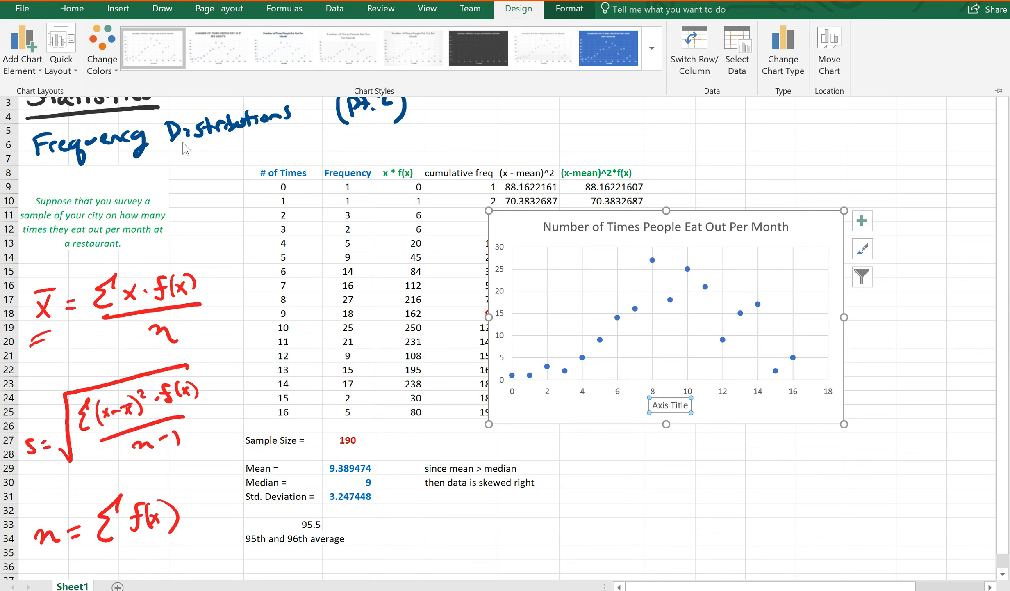
text(#)
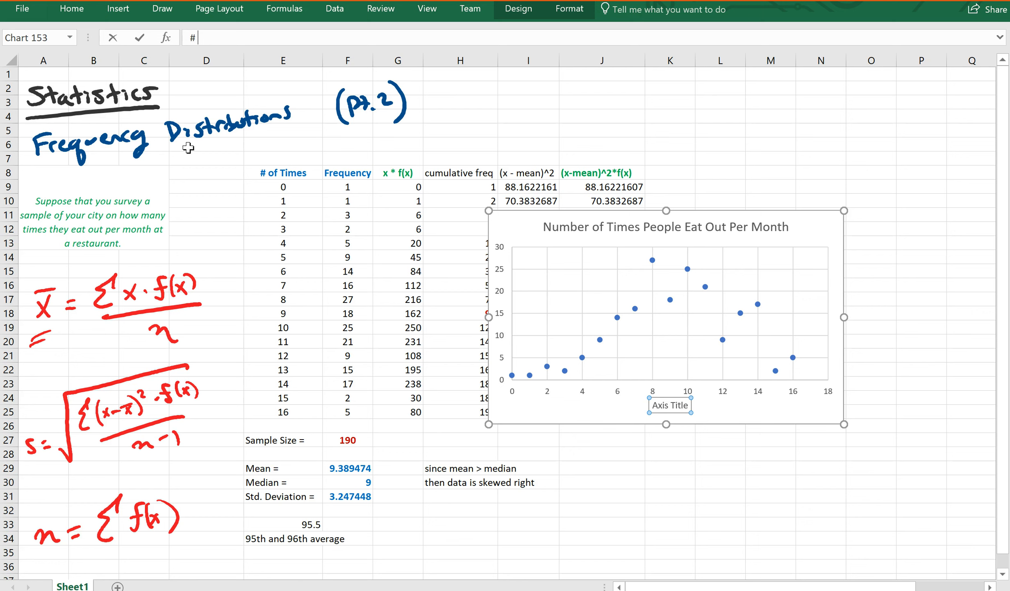
text( of Times)
key(Return)
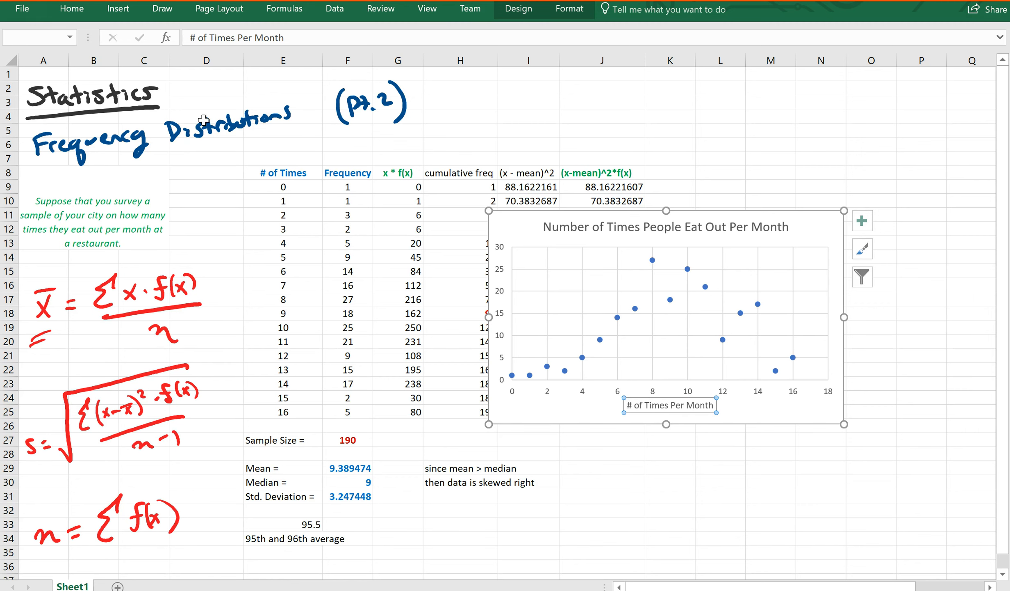
click(533, 236)
click(516, 9)
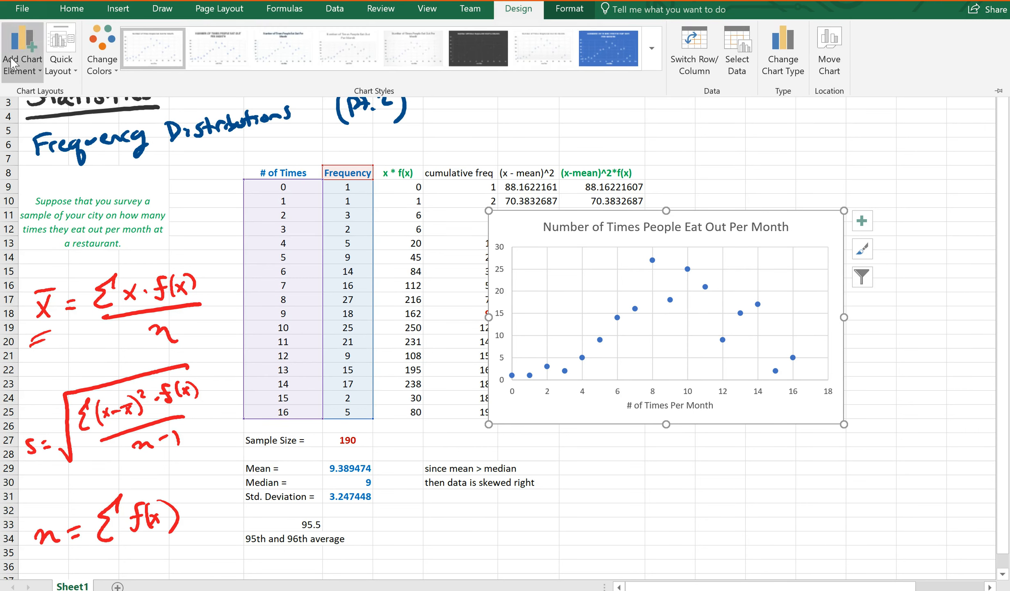
Step: Add a primary vertical axis title and change its text to 'Frequency of Answer'
click(22, 49)
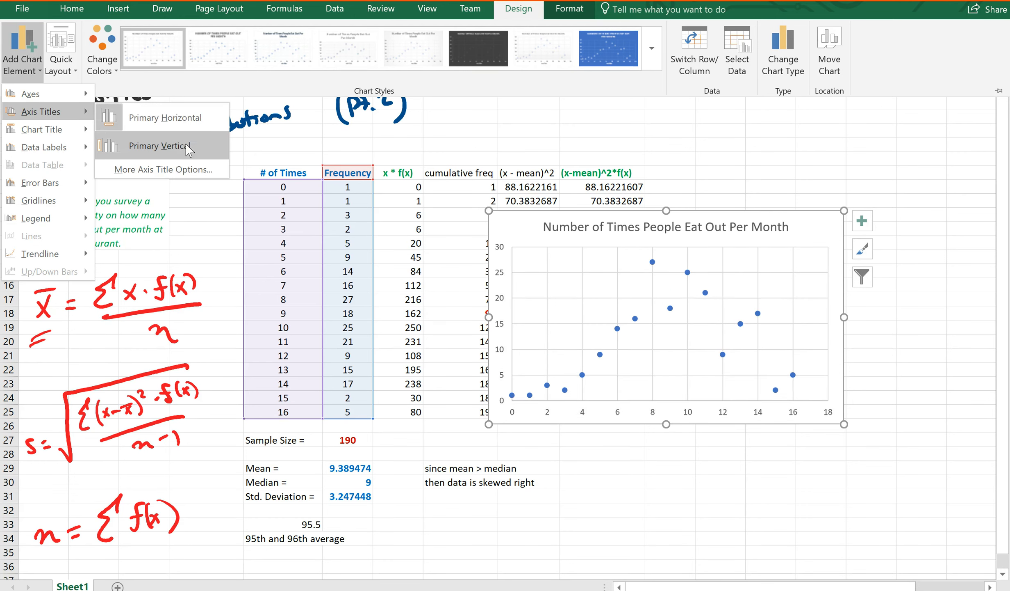
click(183, 147)
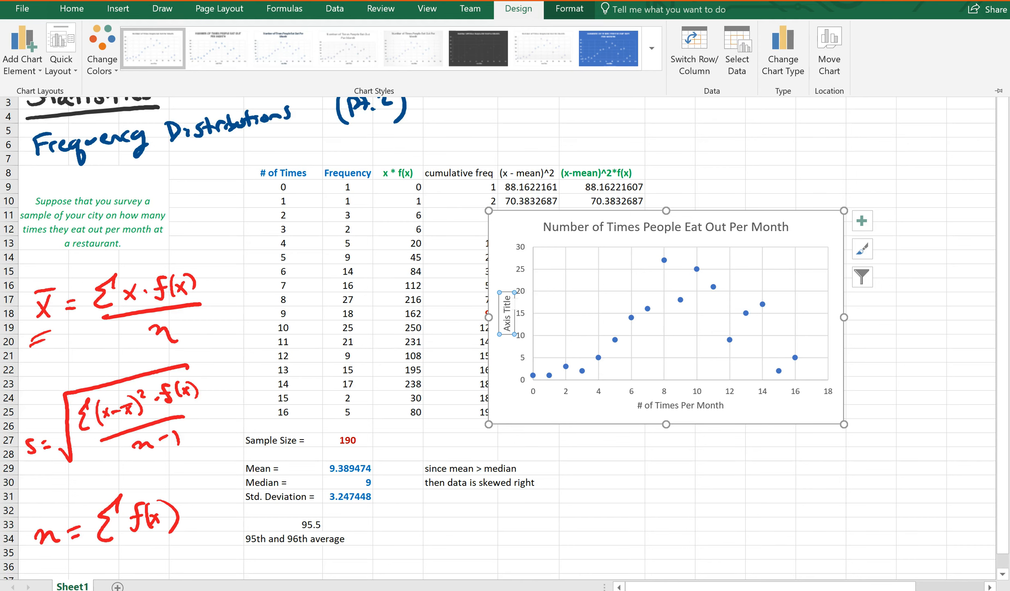
click(556, 367)
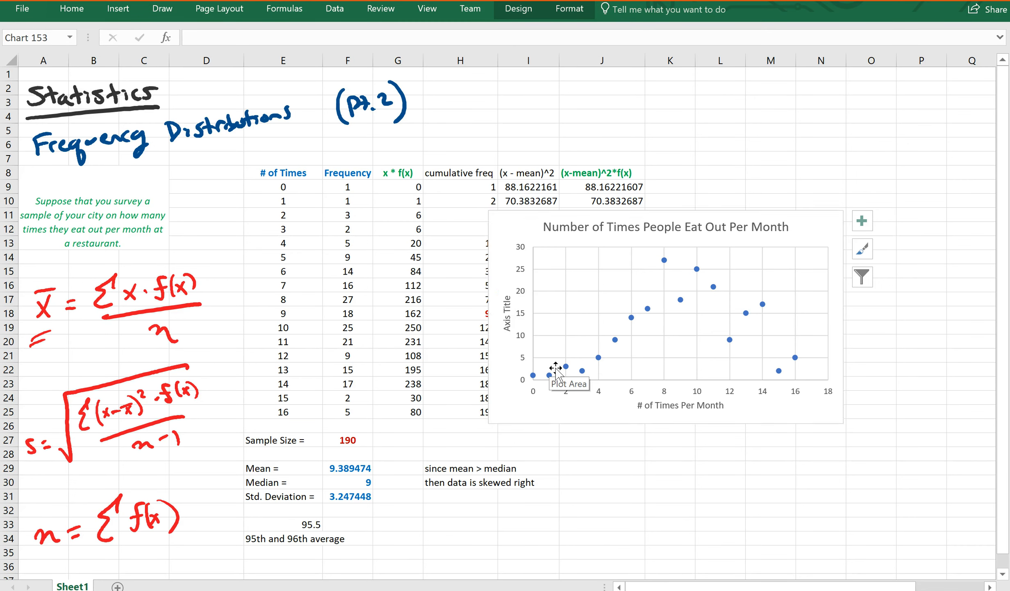
click(556, 368)
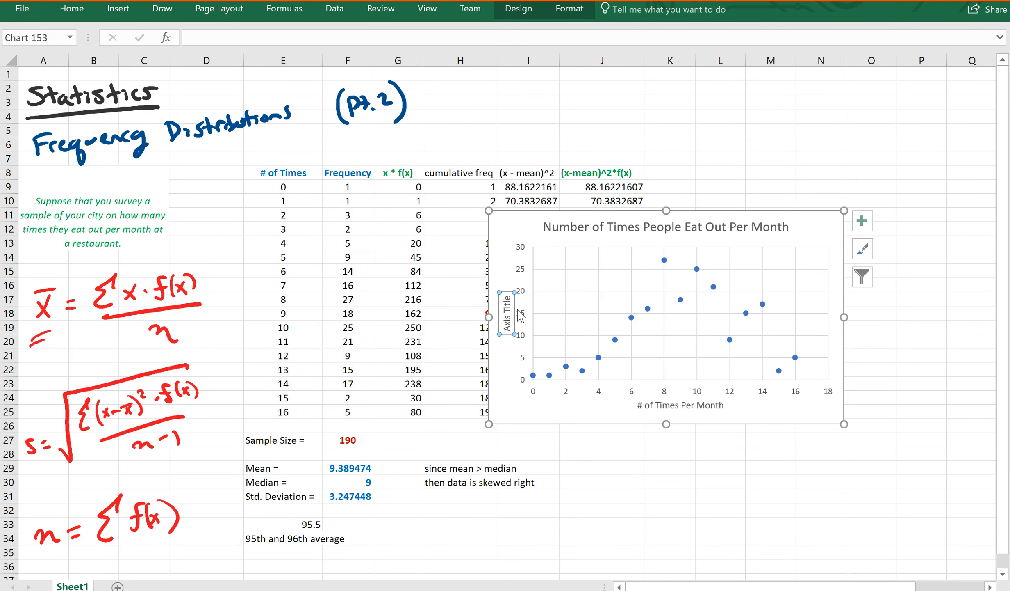
click(507, 302)
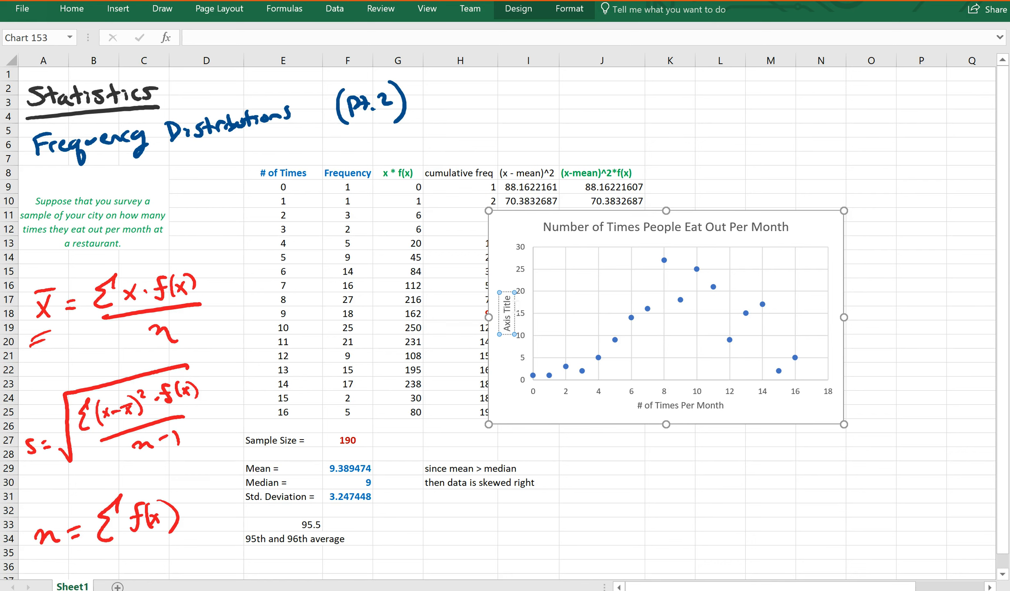
key(BackSpace)
key(BackSpace)
key(BackSpace)
key(BackSpace)
key(BackSpace)
key(BackSpace)
key(BackSpace)
key(BackSpace)
key(BackSpace)
key(BackSpace)
text(Frequency)
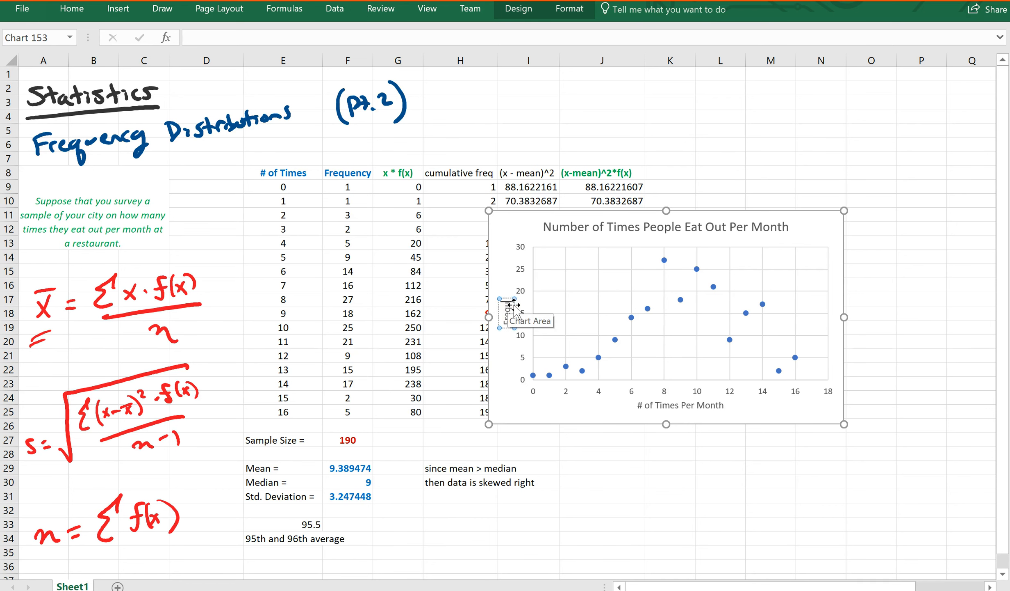
text( of)
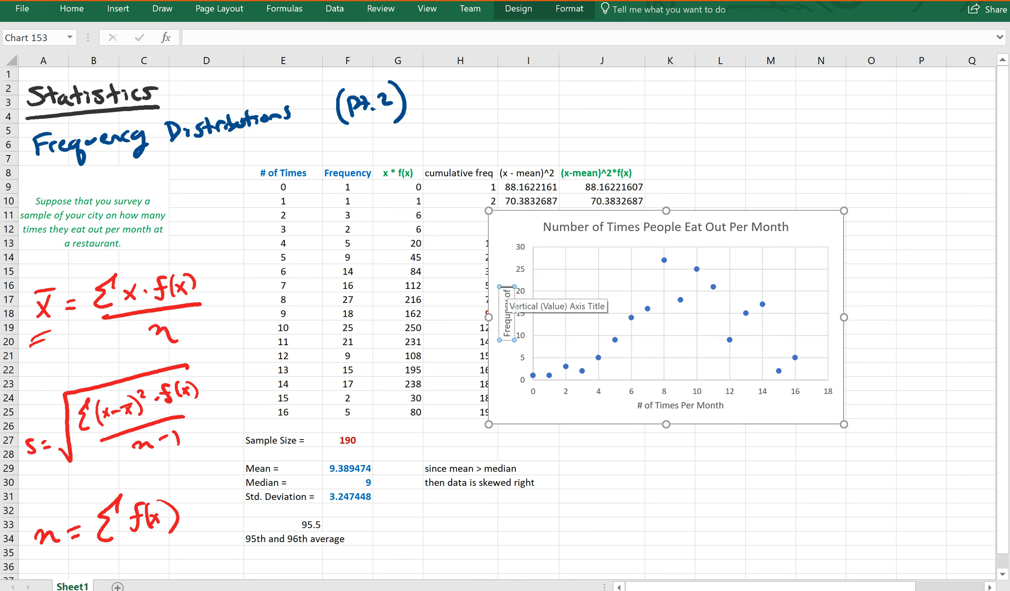
text( Answer)
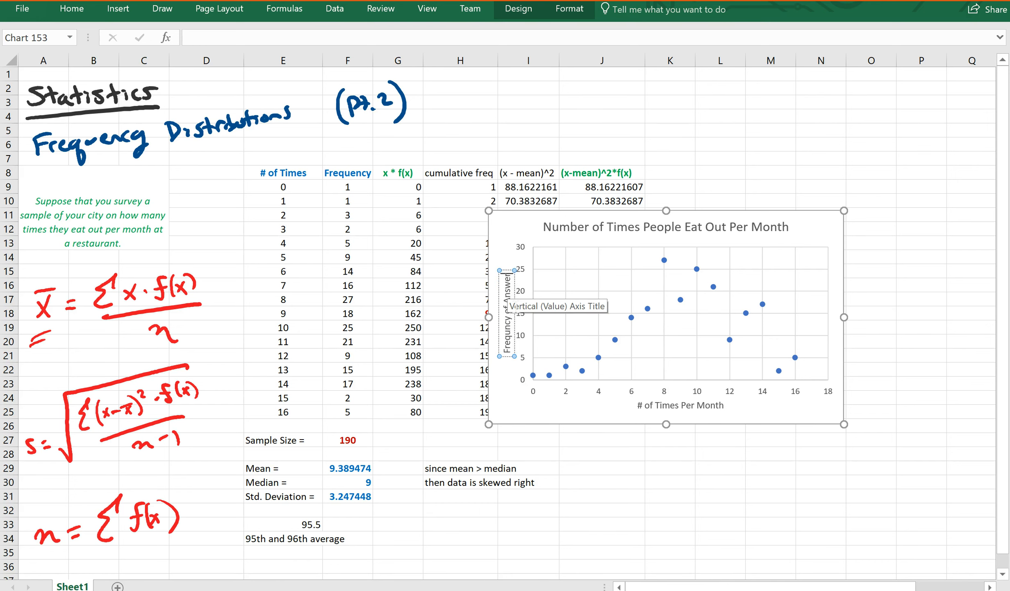
click(594, 415)
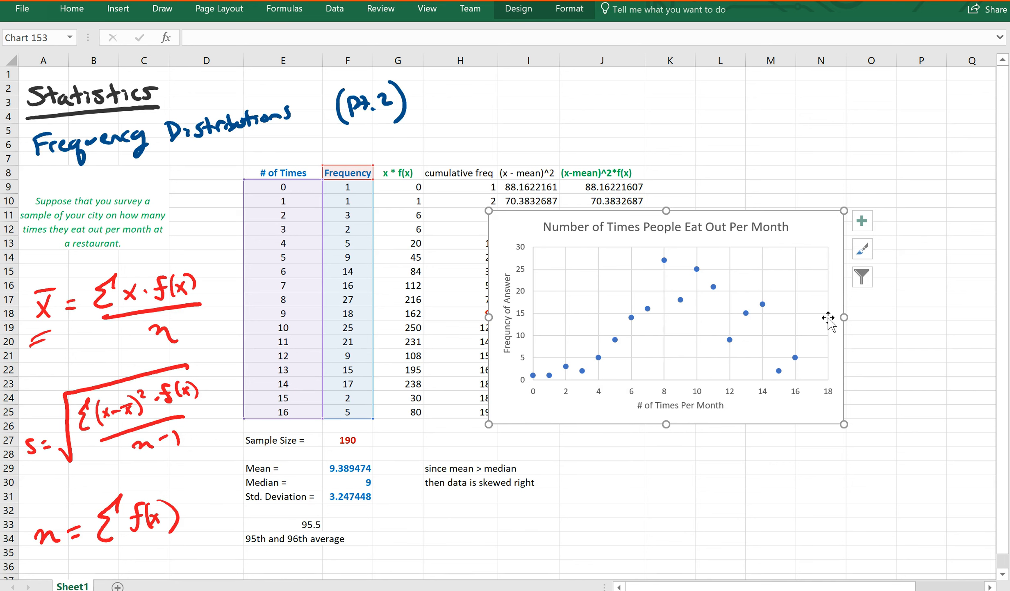
Step: Type a 'Mode =' label in E32 below Std. Deviation
click(348, 482)
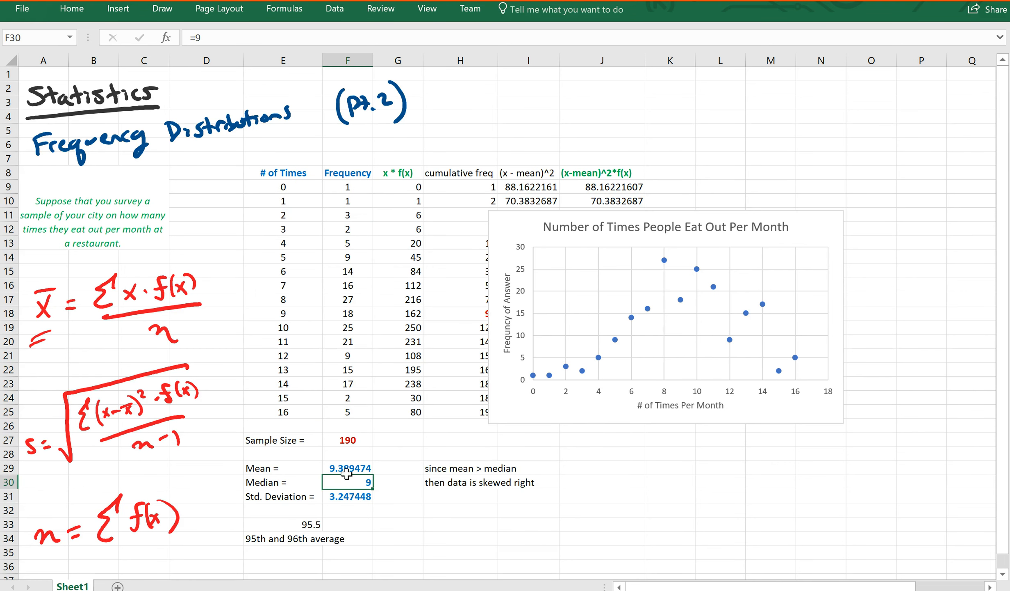
click(346, 471)
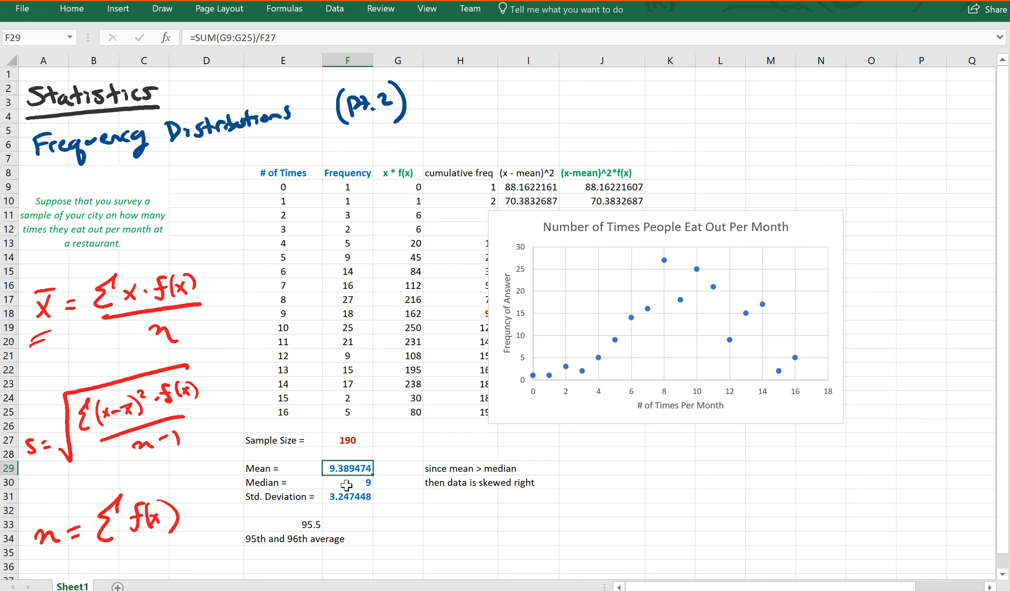
click(302, 511)
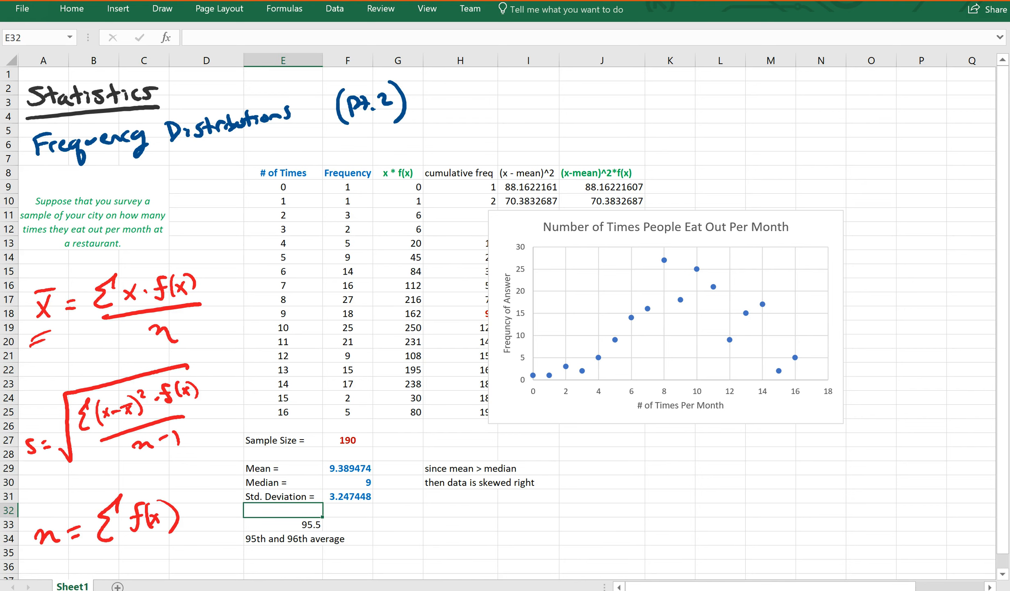
text(Mode =)
key(Return)
key(Right)
key(Up)
Step: Enter the mode value 8 in F32 and make it bold
text(=)
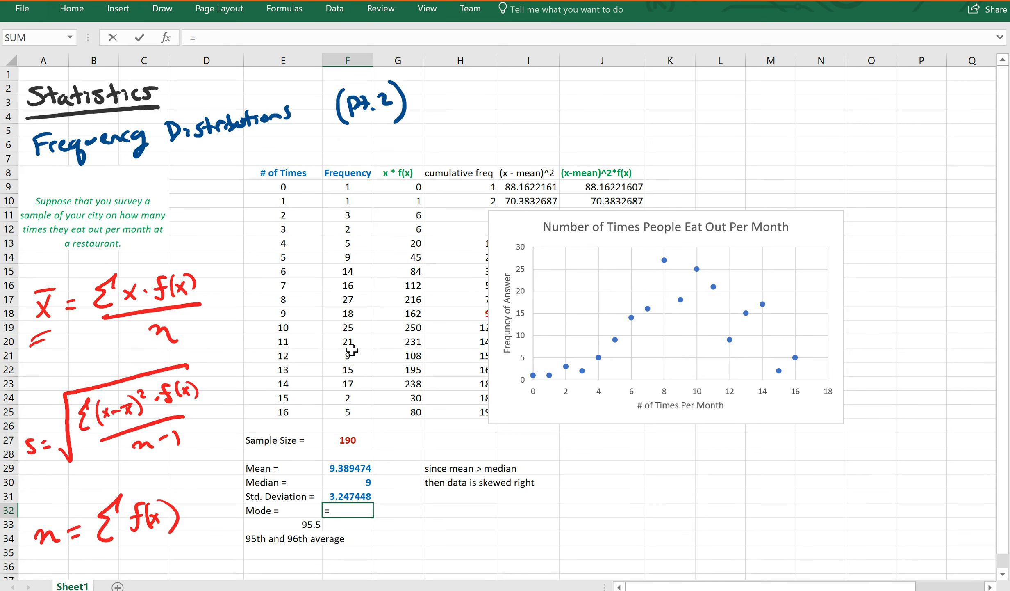
click(361, 305)
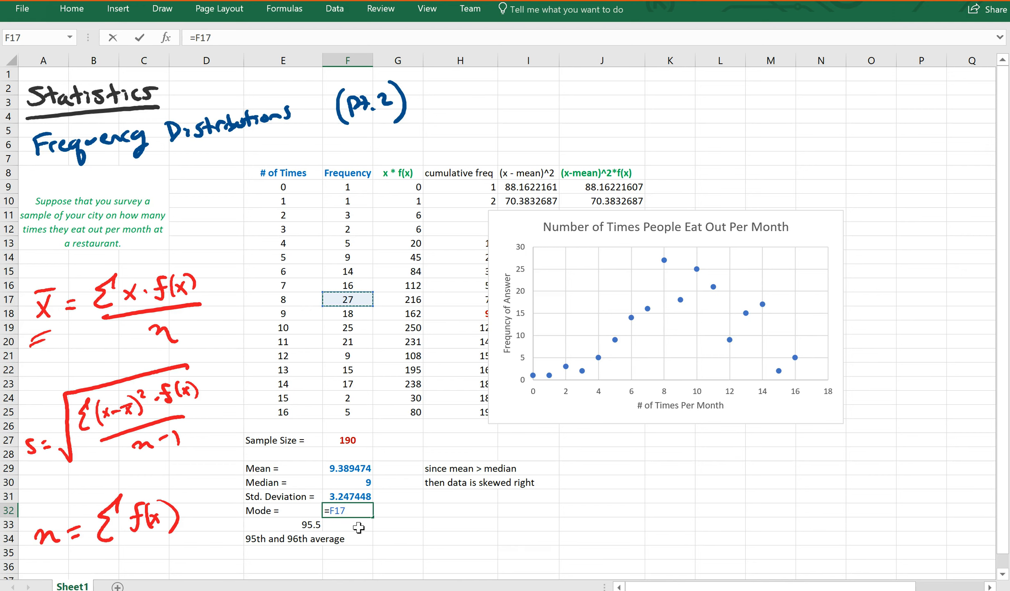
key(BackSpace)
key(BackSpace)
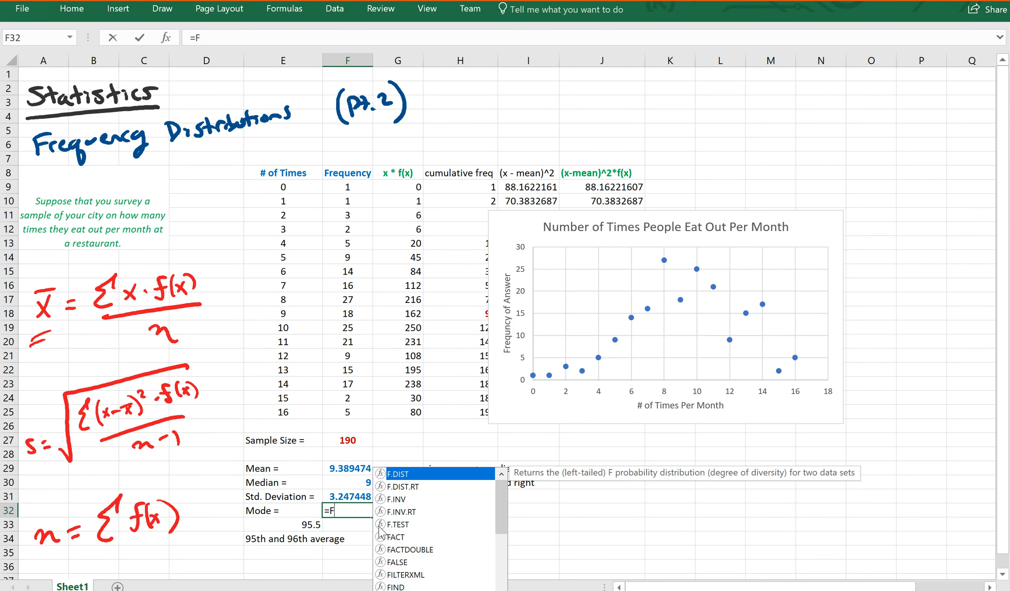
key(BackSpace)
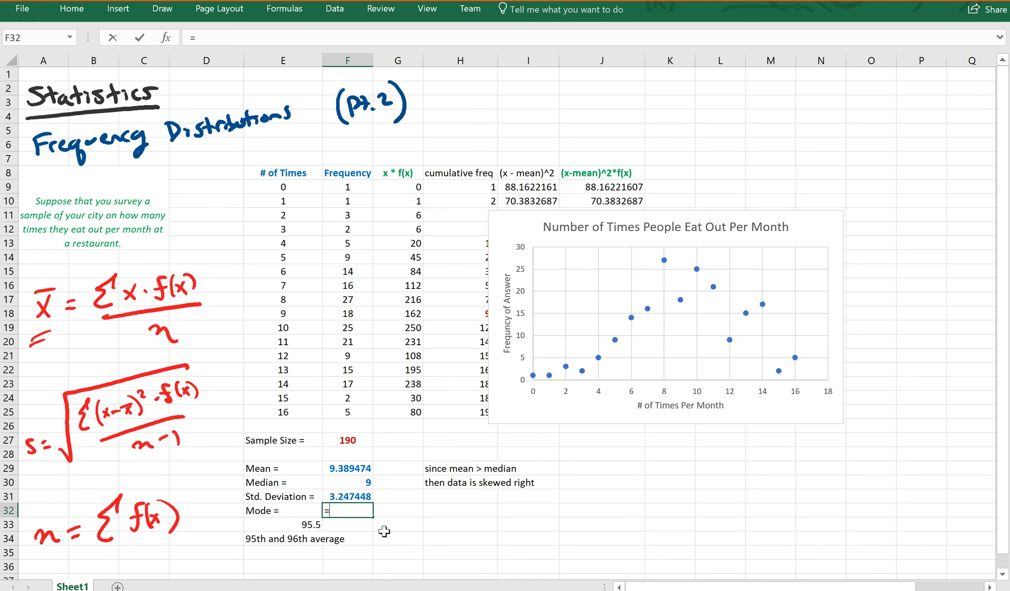
key(Return)
click(361, 511)
click(72, 9)
click(89, 63)
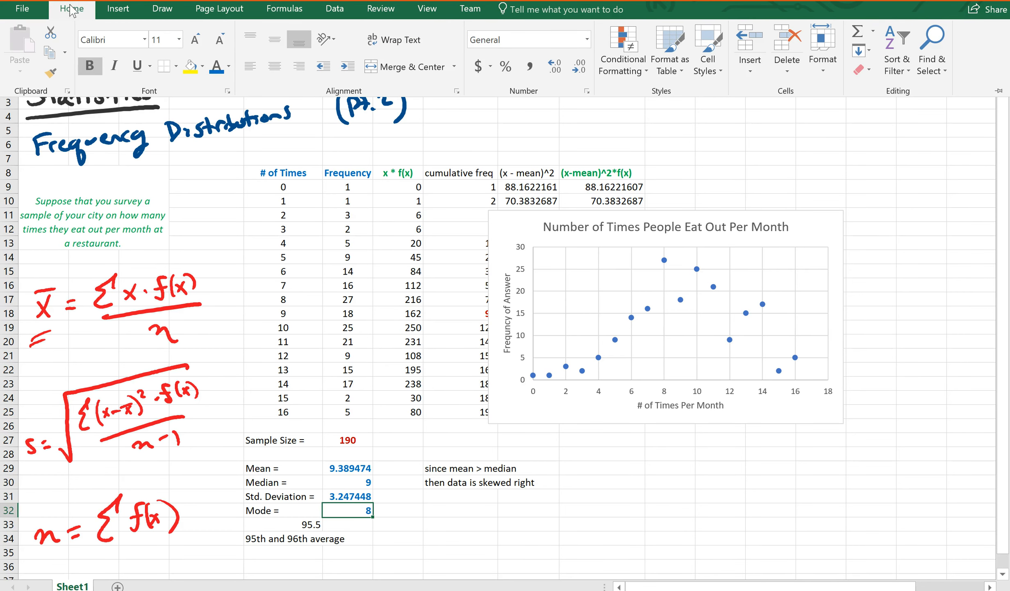
click(70, 7)
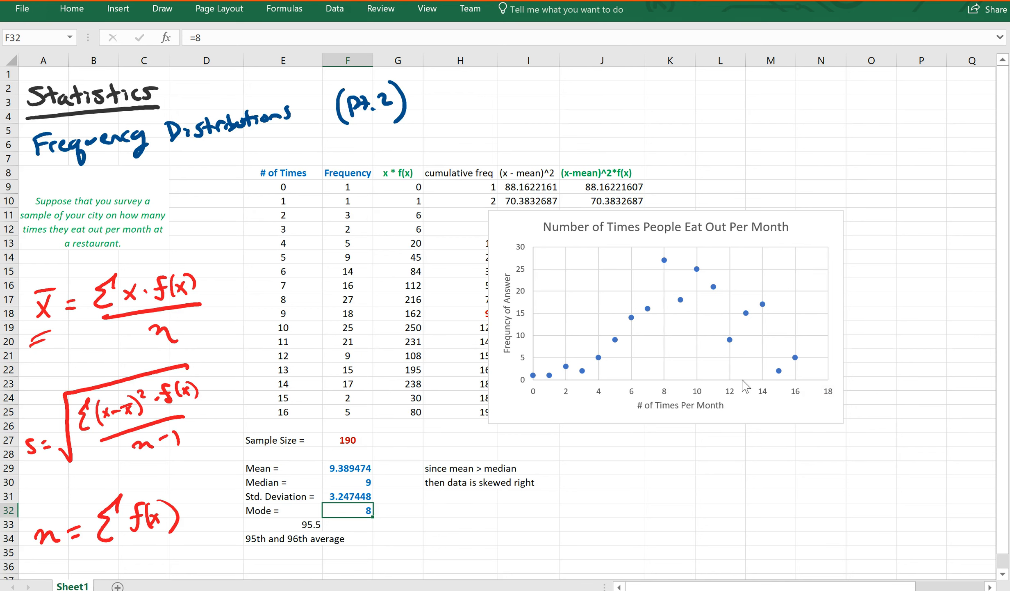
click(363, 468)
click(365, 483)
click(361, 468)
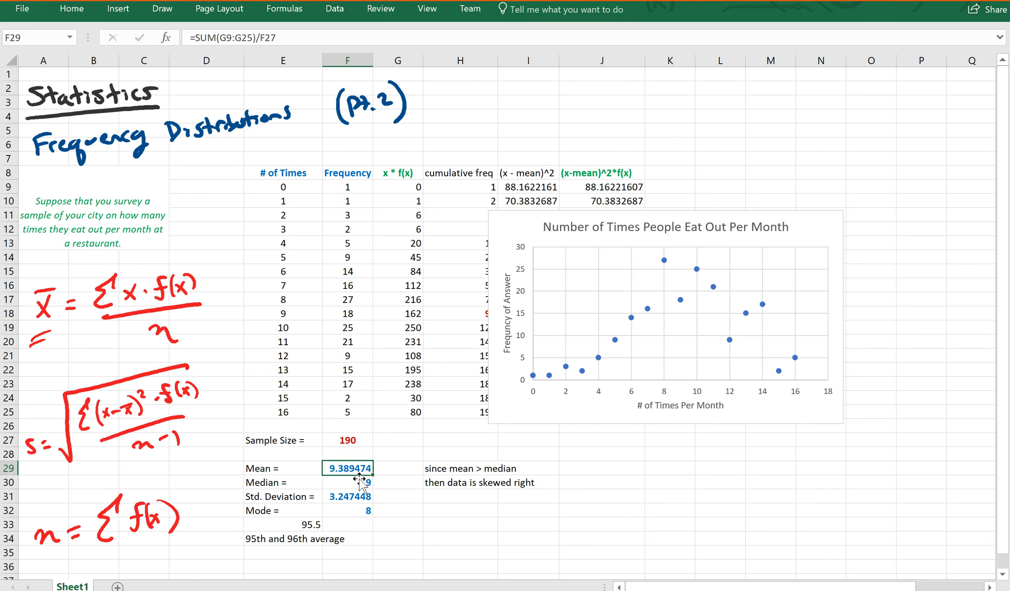
click(354, 512)
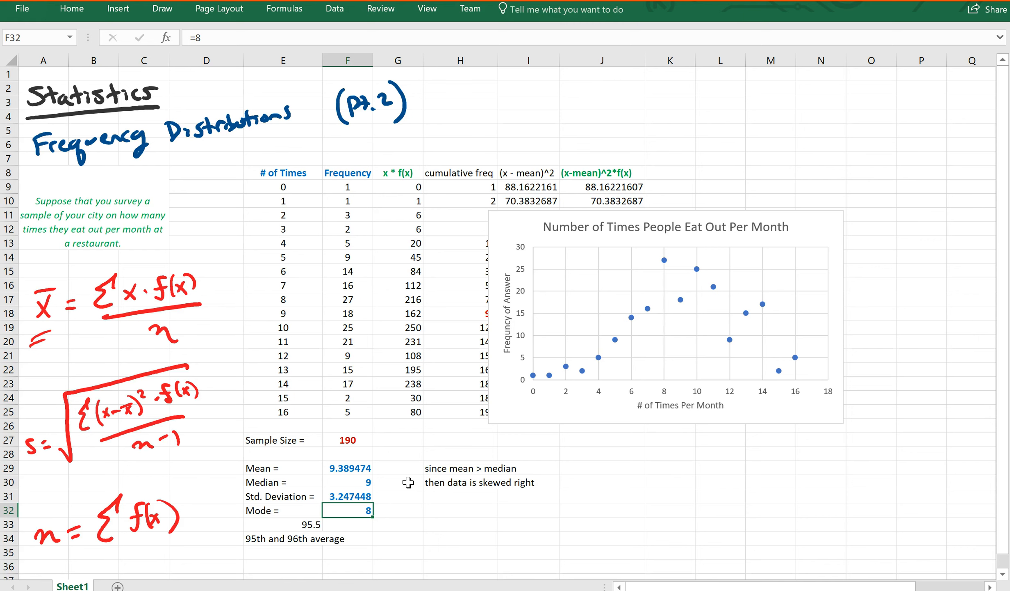
click(478, 487)
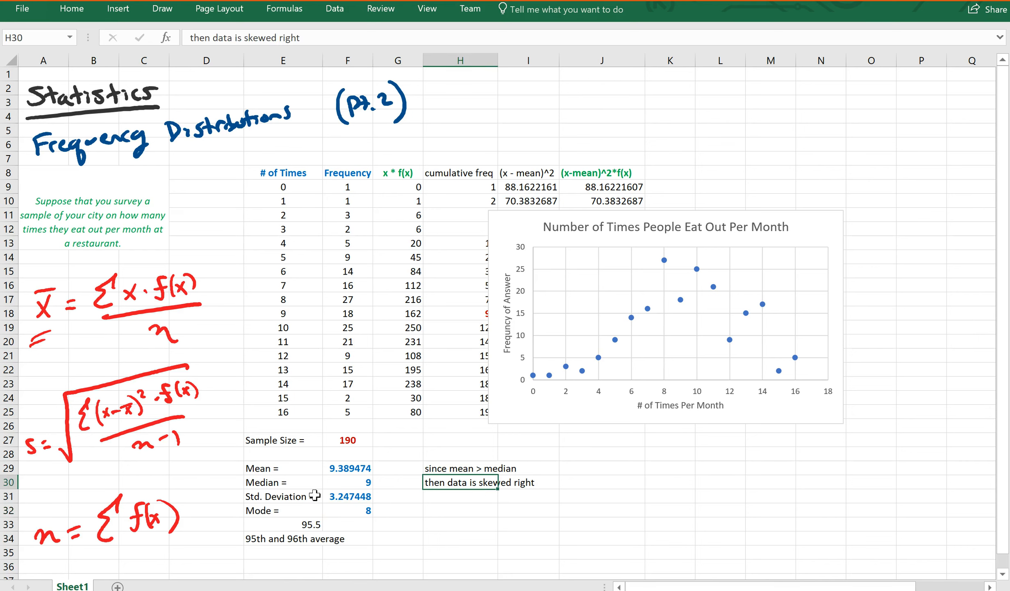